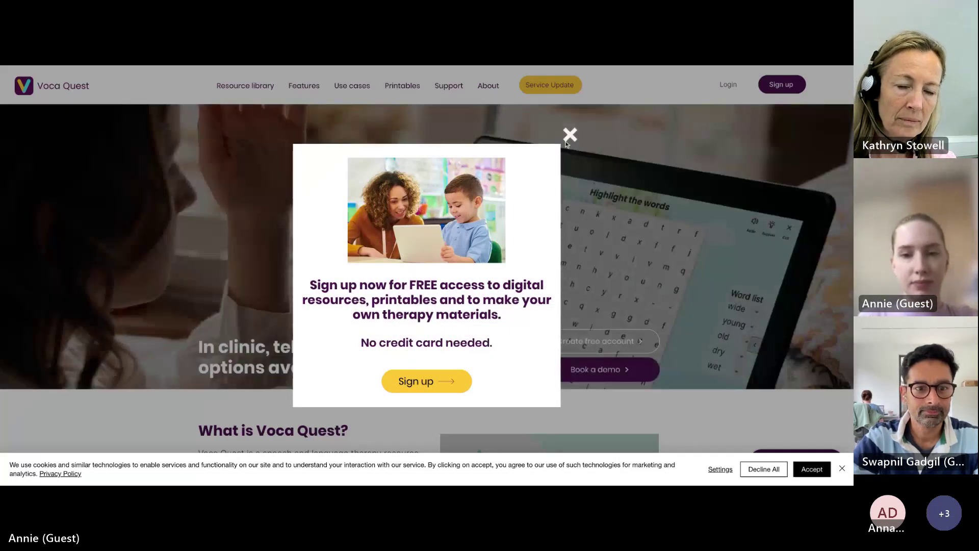
Step: Dismiss the free sign-up offer and accept the website's cookies
{"action": "left_click", "coordinate": [570, 135]}
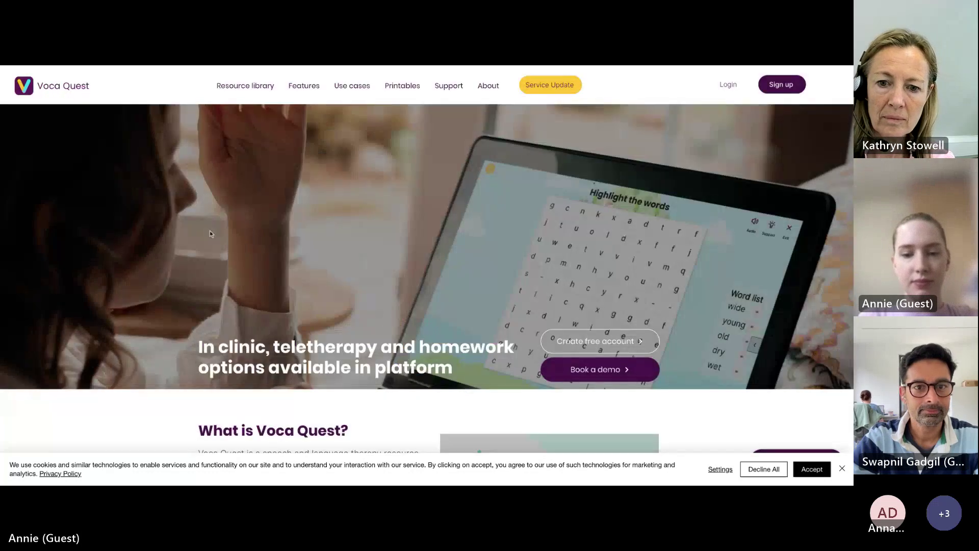
{"action": "left_click", "coordinate": [812, 469]}
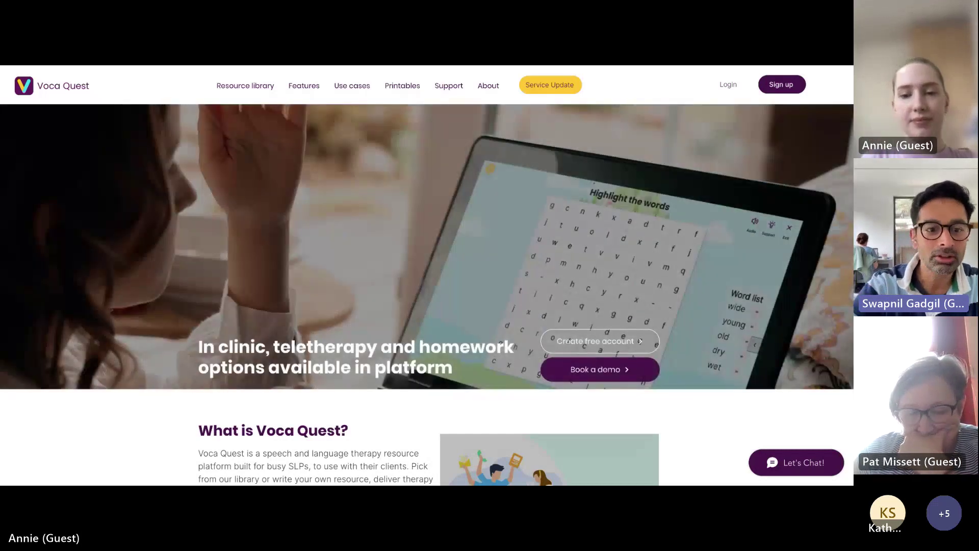
Step: Read through the Voca Quest home page sections on what it is, how it works, who it is for and the reasons to use it
{"action": "scroll", "coordinate": [427, 295], "scroll_direction": "down", "scroll_amount": 5}
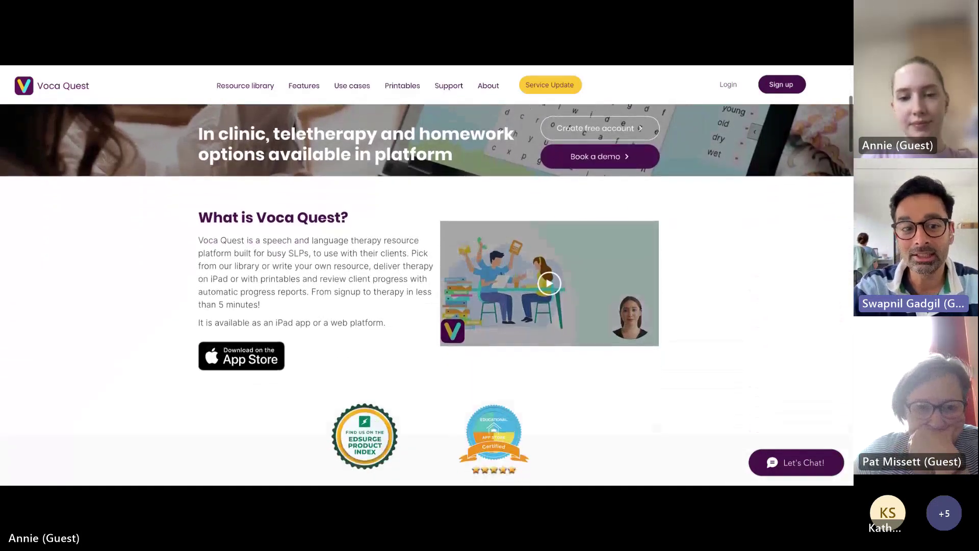
{"action": "scroll", "coordinate": [595, 332], "scroll_direction": "down", "scroll_amount": 2}
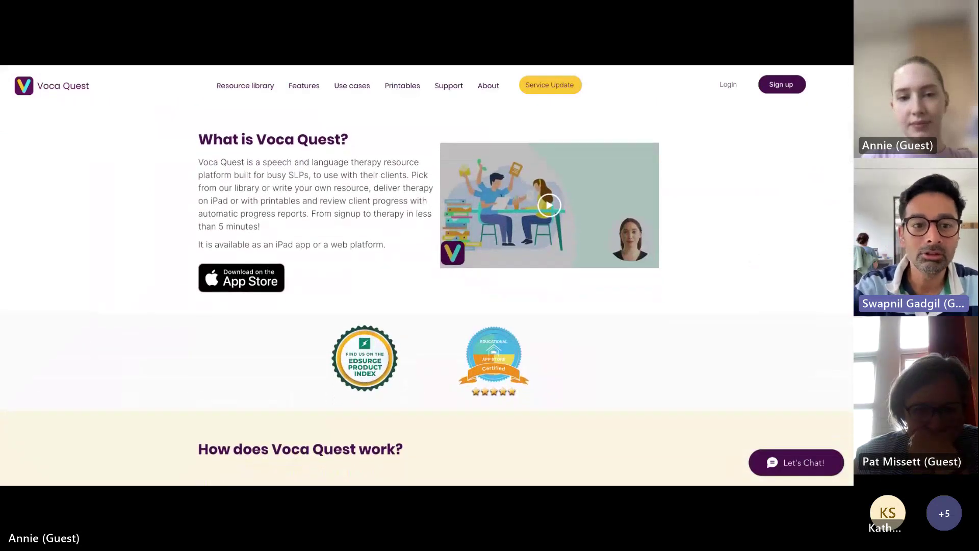
{"action": "scroll", "coordinate": [428, 306], "scroll_direction": "down", "scroll_amount": 1}
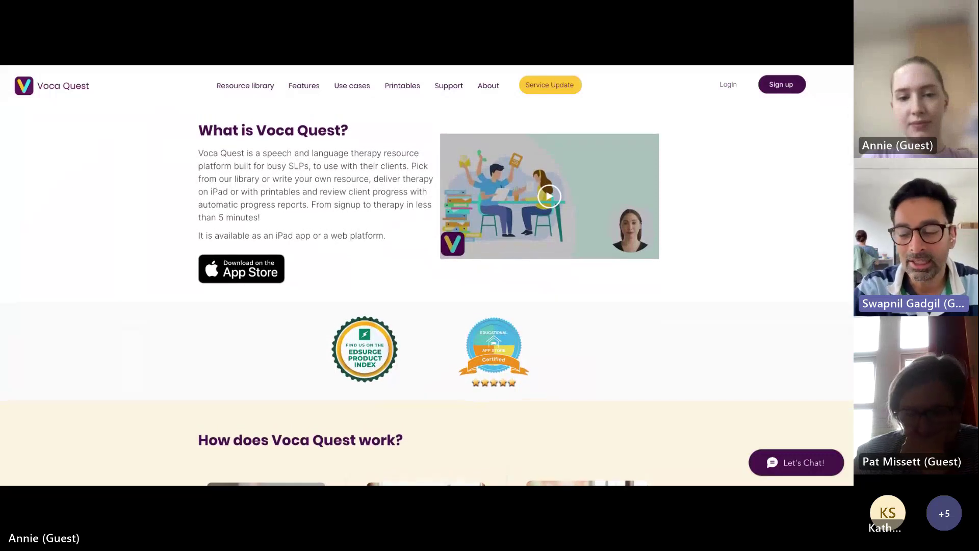
{"action": "scroll", "coordinate": [429, 275], "scroll_direction": "down", "scroll_amount": 1}
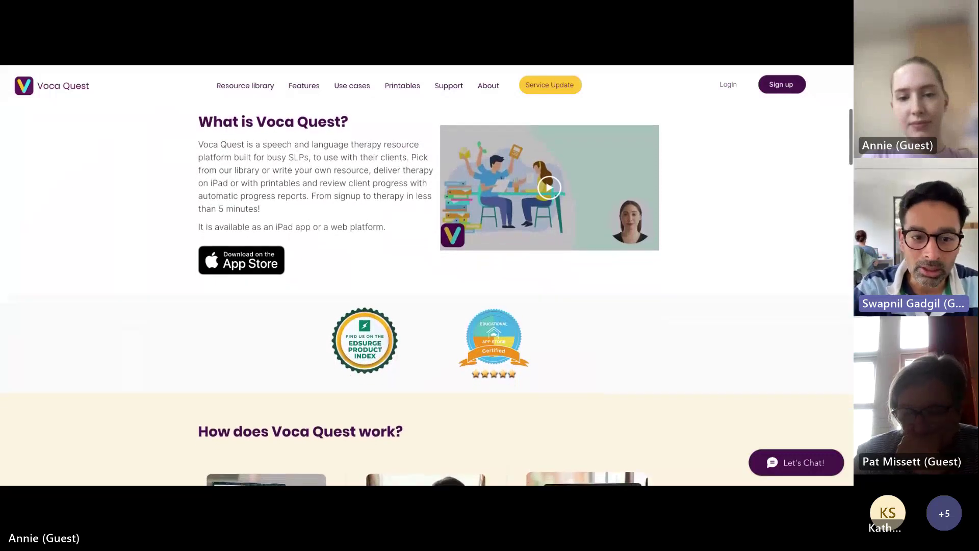
{"action": "scroll", "coordinate": [428, 275], "scroll_direction": "down", "scroll_amount": 1}
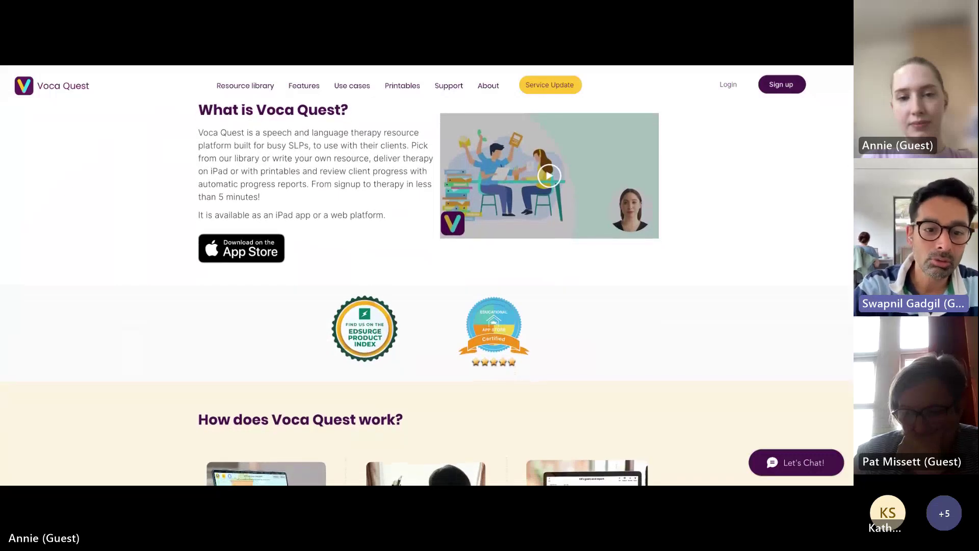
{"action": "scroll", "coordinate": [429, 275], "scroll_direction": "down", "scroll_amount": 5}
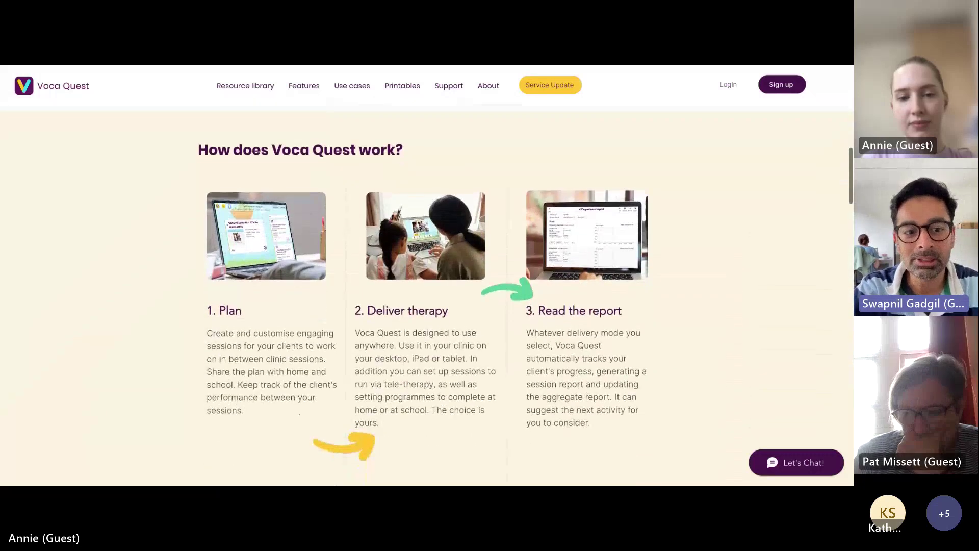
{"action": "scroll", "coordinate": [428, 275], "scroll_direction": "down", "scroll_amount": 1}
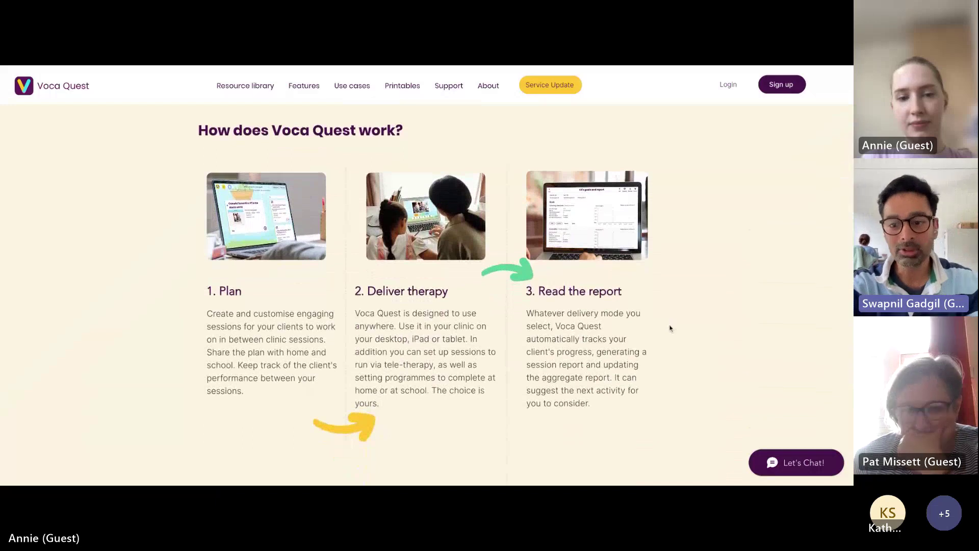
{"action": "scroll", "coordinate": [670, 328], "scroll_direction": "down", "scroll_amount": 1}
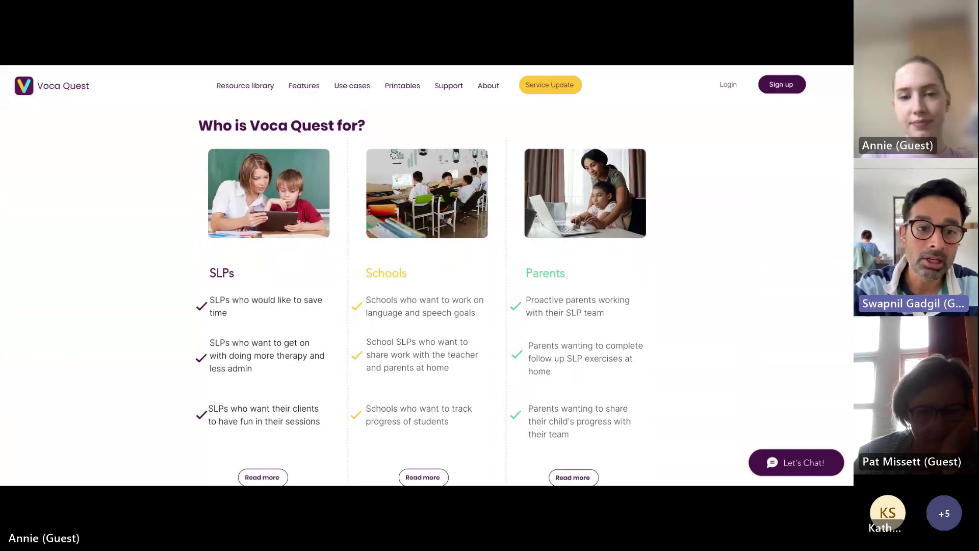
{"action": "scroll", "coordinate": [426, 276], "scroll_direction": "down", "scroll_amount": 1}
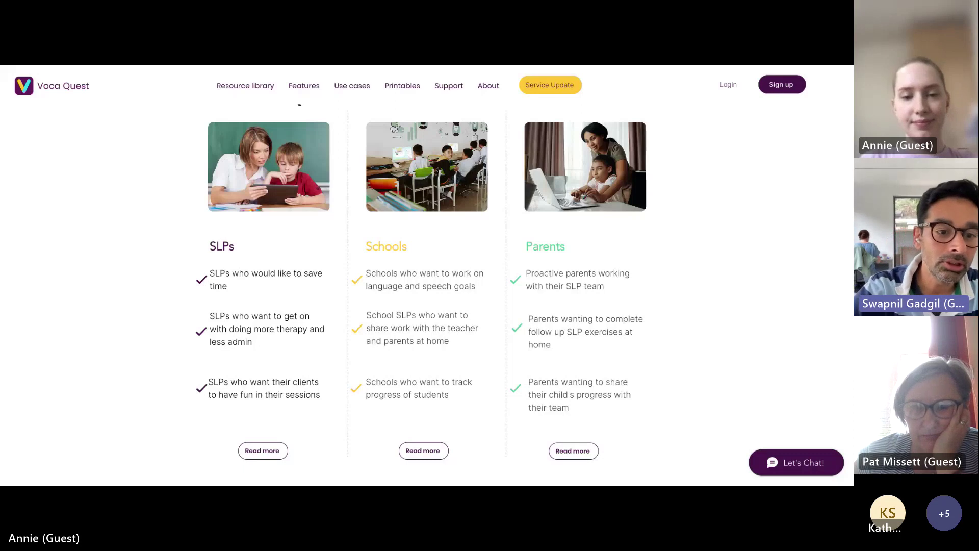
{"action": "scroll", "coordinate": [394, 312], "scroll_direction": "down", "scroll_amount": 1}
{"action": "scroll", "coordinate": [394, 312], "scroll_direction": "down", "scroll_amount": 8}
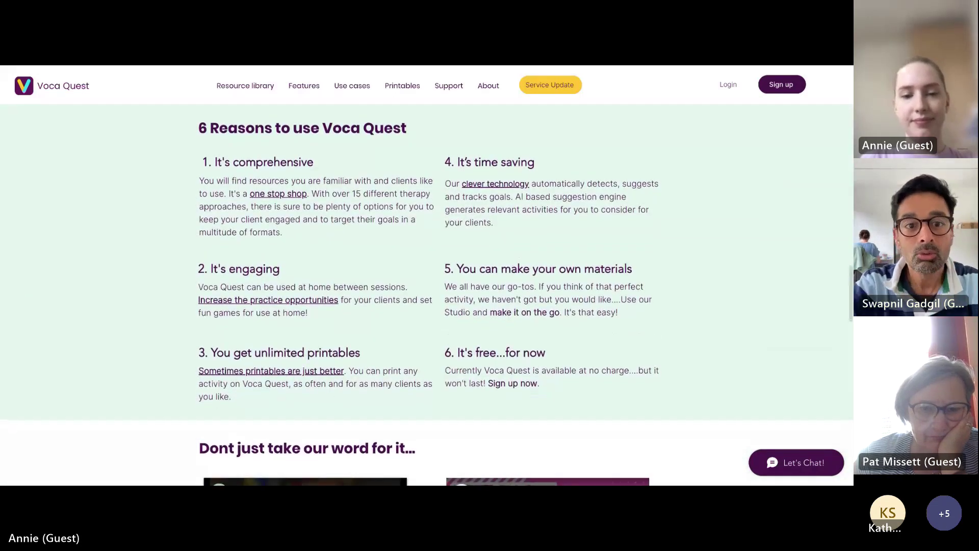
{"action": "scroll", "coordinate": [426, 275], "scroll_direction": "up", "scroll_amount": 1}
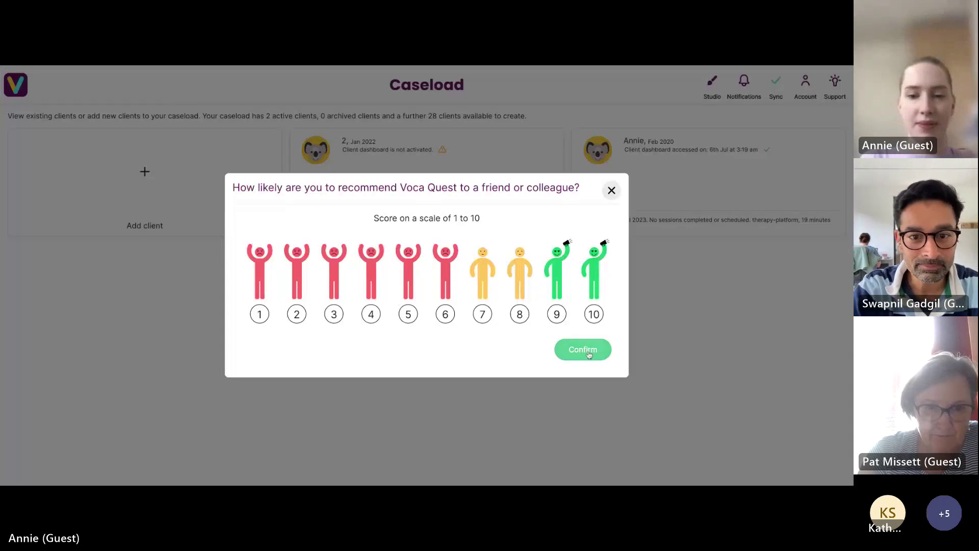
Step: Submit a recommendation score of 9 in the feedback survey
{"action": "left_click", "coordinate": [557, 314]}
{"action": "left_click", "coordinate": [583, 349]}
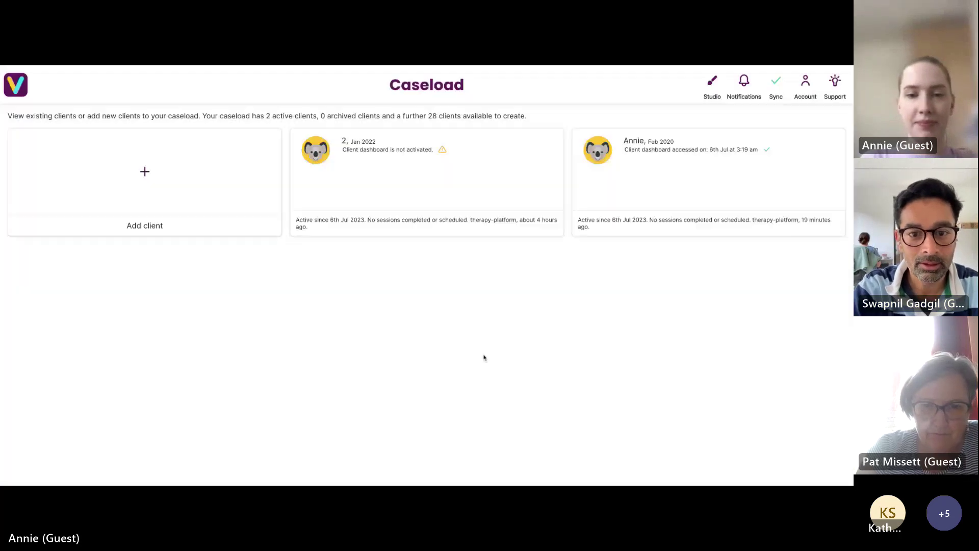
Step: Start a new client in the caseload with the client identifier Cenmac
{"action": "left_click", "coordinate": [182, 194]}
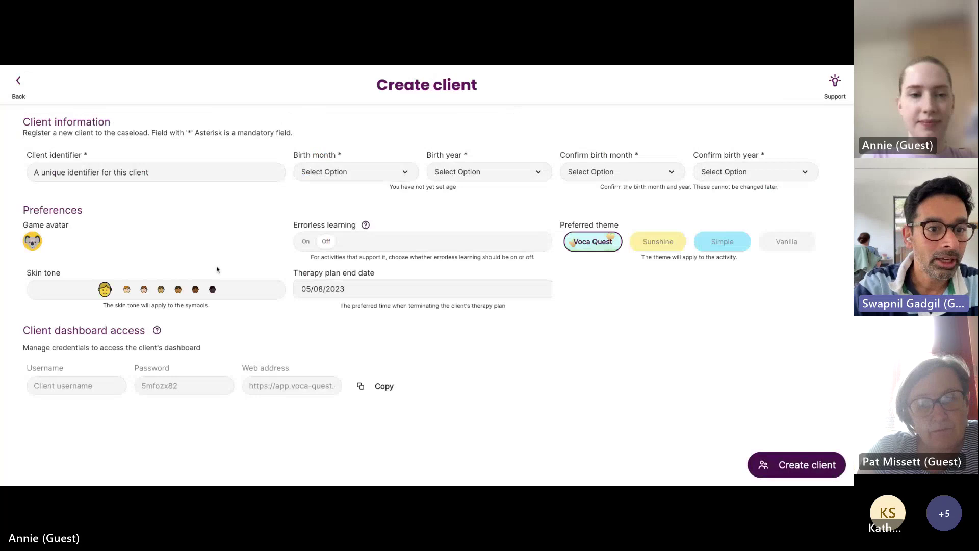
{"action": "left_click", "coordinate": [158, 172]}
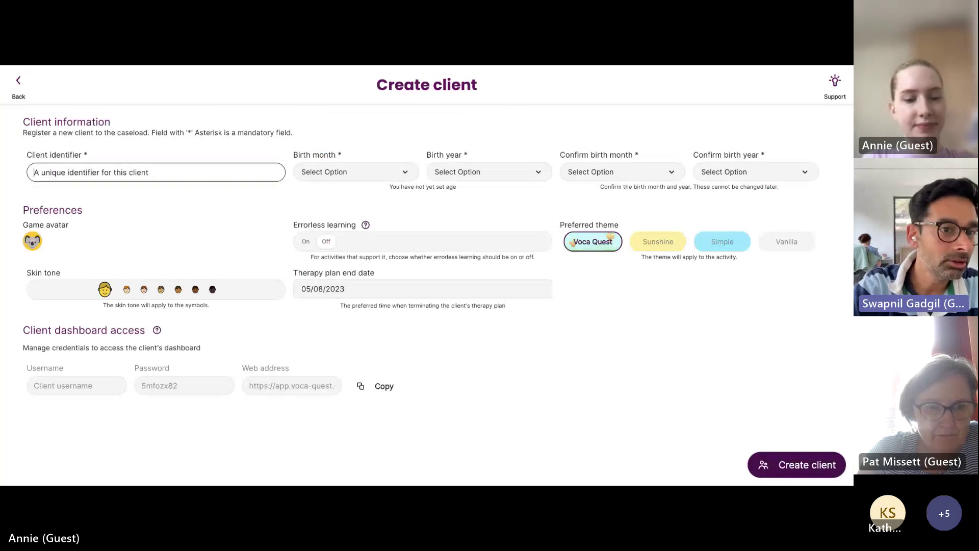
{"action": "type", "text": "c"}
{"action": "key", "text": "BackSpace"}
{"action": "type", "text": "Cenmac"}
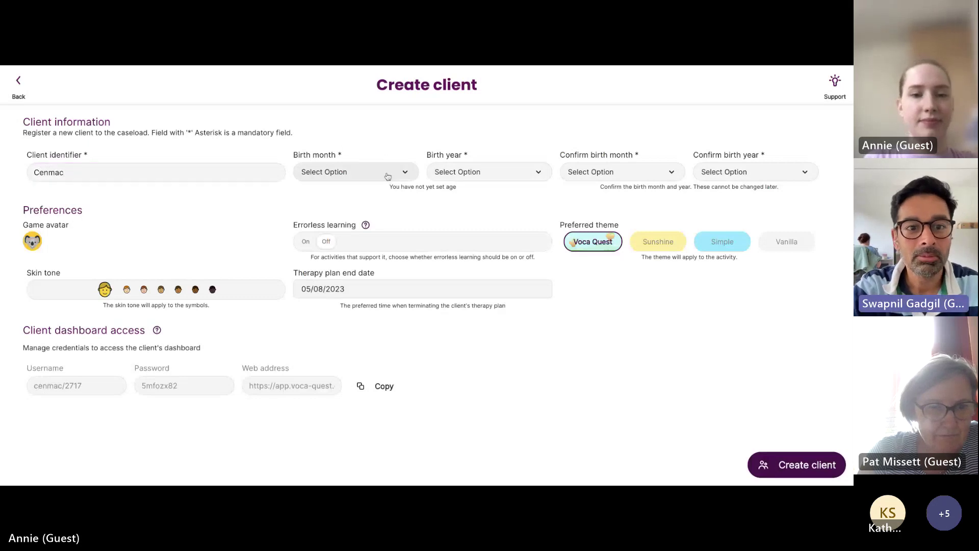
Step: Set the client's birth month and year, and repeat both in the confirmation fields
{"action": "left_click", "coordinate": [389, 174]}
{"action": "left_click", "coordinate": [380, 192]}
{"action": "left_click", "coordinate": [482, 172]}
{"action": "left_click", "coordinate": [481, 270]}
{"action": "left_click", "coordinate": [619, 172]}
{"action": "left_click", "coordinate": [622, 191]}
{"action": "left_click", "coordinate": [740, 169]}
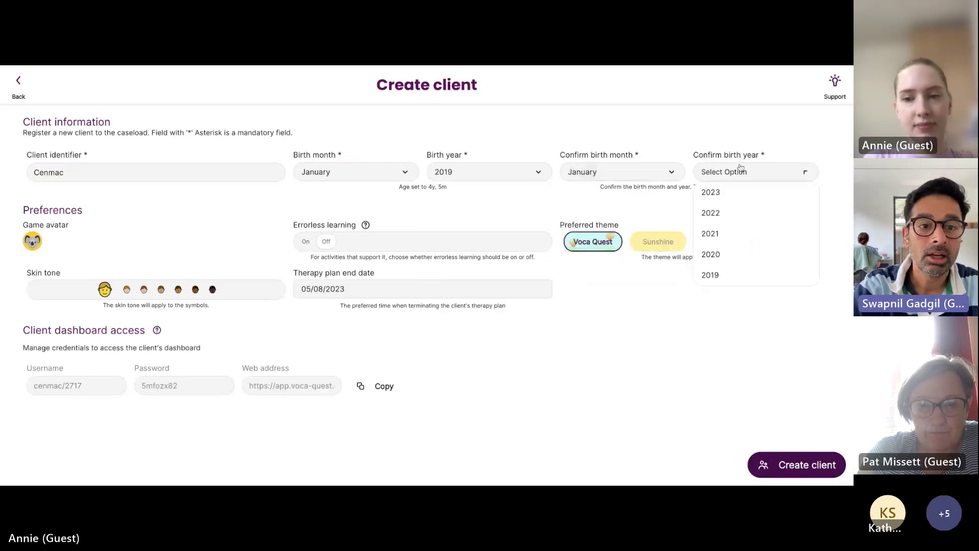
{"action": "left_click", "coordinate": [740, 273]}
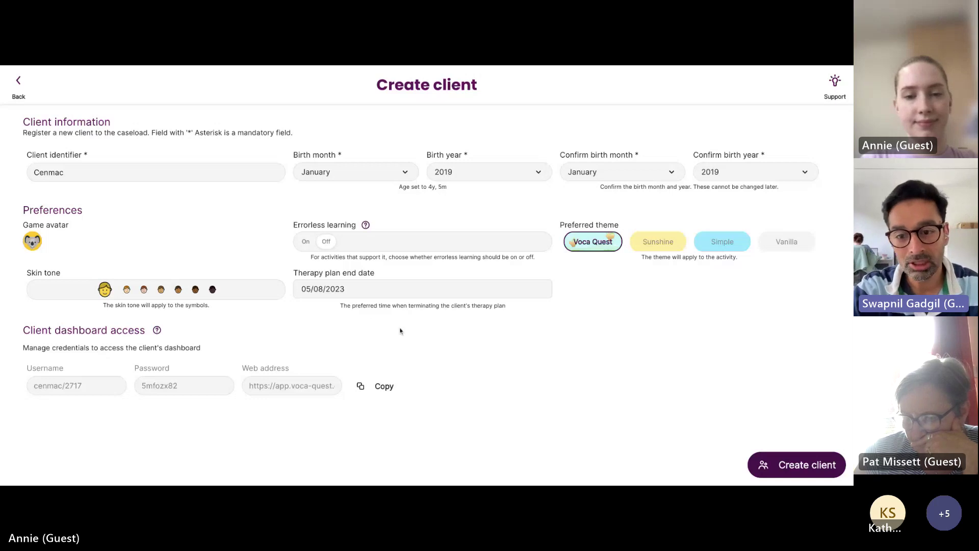
Step: Create the client profile and skip the goal-setting offer
{"action": "left_click", "coordinate": [781, 456]}
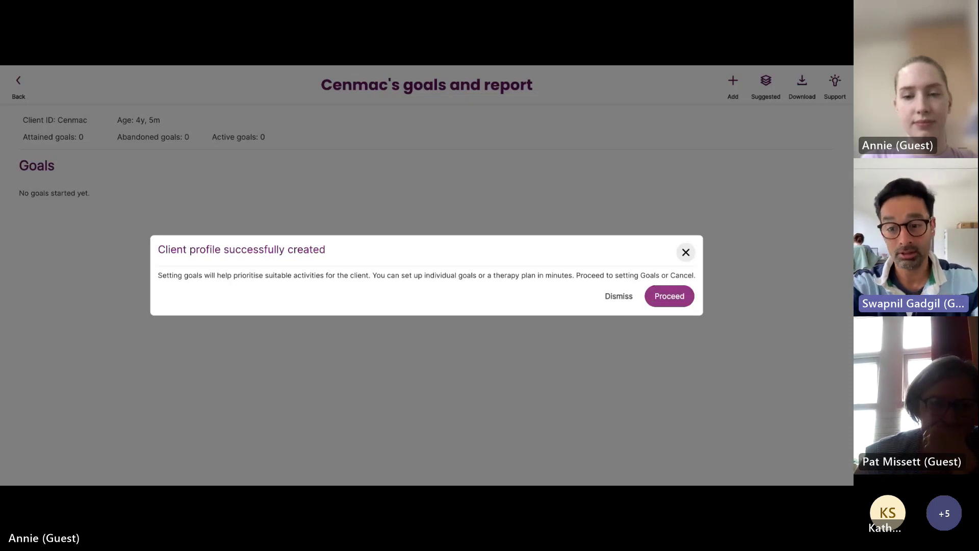
{"action": "left_click", "coordinate": [627, 306]}
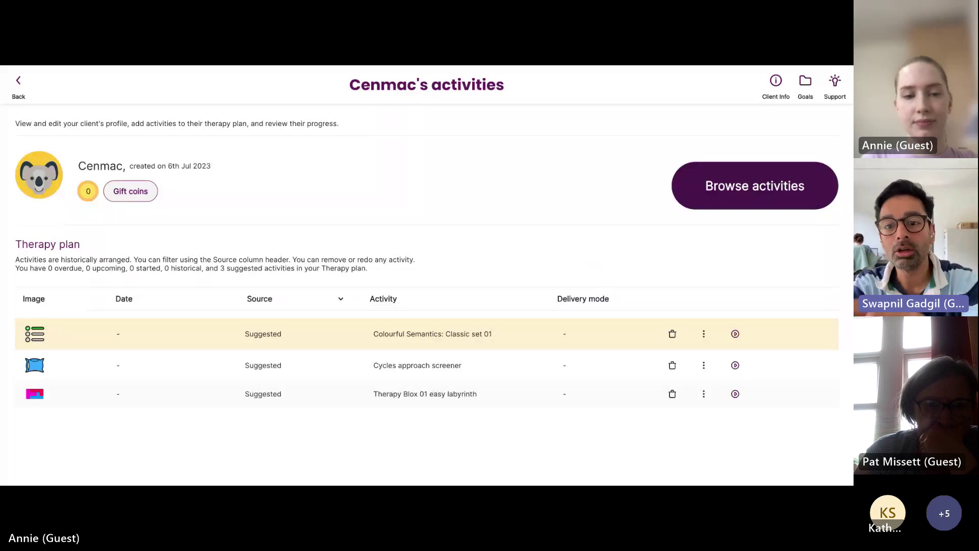
Step: Open the activity library for the Cenmac client and briefly highlight its number of results
{"action": "left_click", "coordinate": [689, 201]}
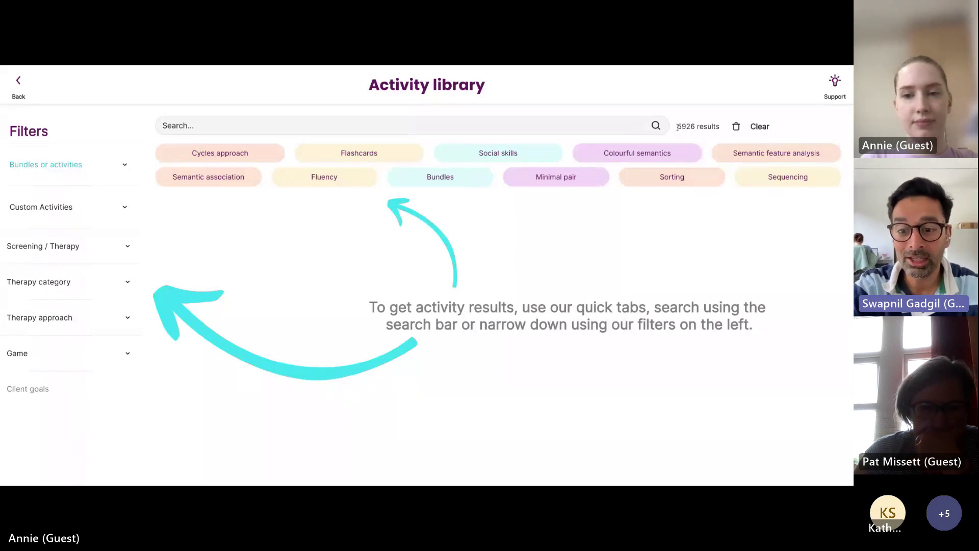
{"action": "left_click_drag", "start_coordinate": [678, 126], "coordinate": [704, 190]}
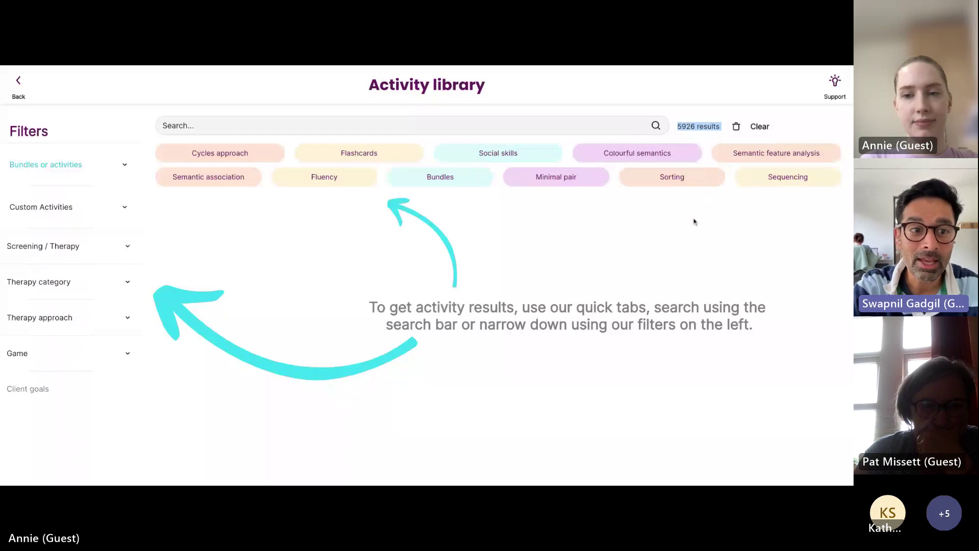
{"action": "left_click", "coordinate": [696, 221]}
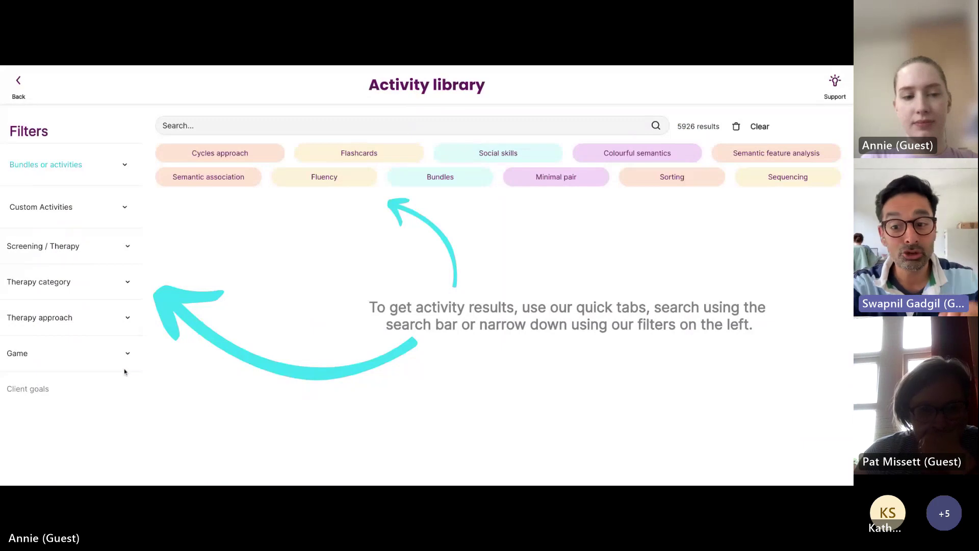
Step: Examine the therapy approach filter options in the activity library
{"action": "left_click", "coordinate": [123, 320]}
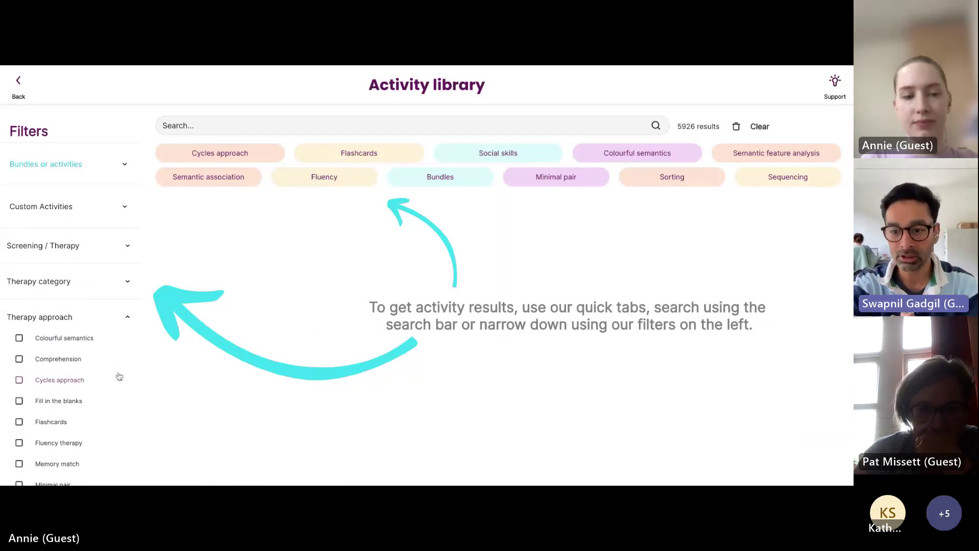
{"action": "scroll", "coordinate": [119, 376], "scroll_direction": "down", "scroll_amount": 4}
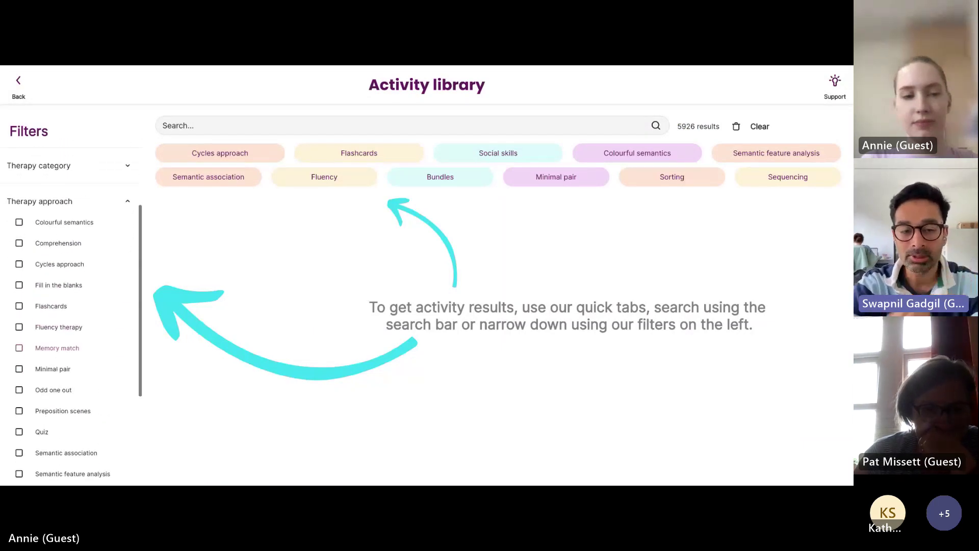
{"action": "scroll", "coordinate": [122, 224], "scroll_direction": "up", "scroll_amount": 1}
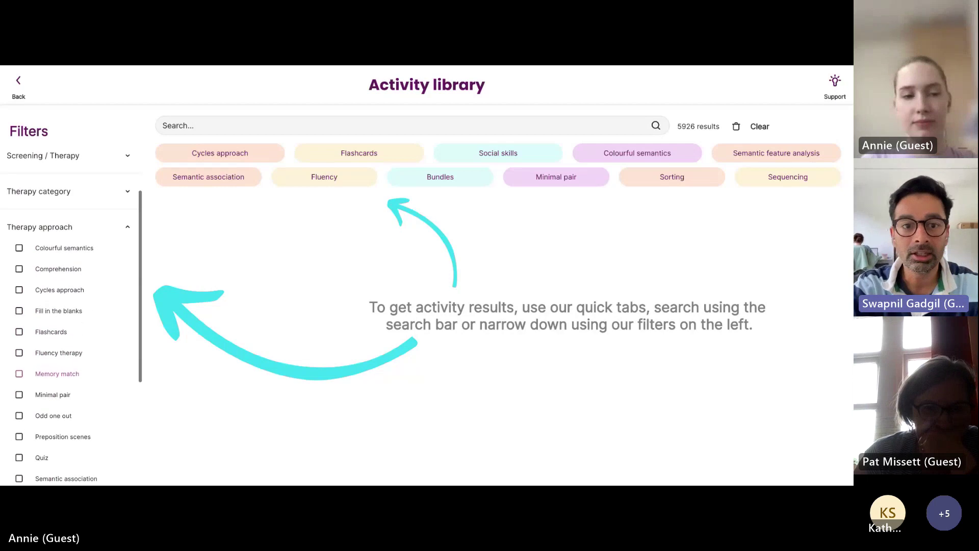
{"action": "left_click", "coordinate": [123, 228]}
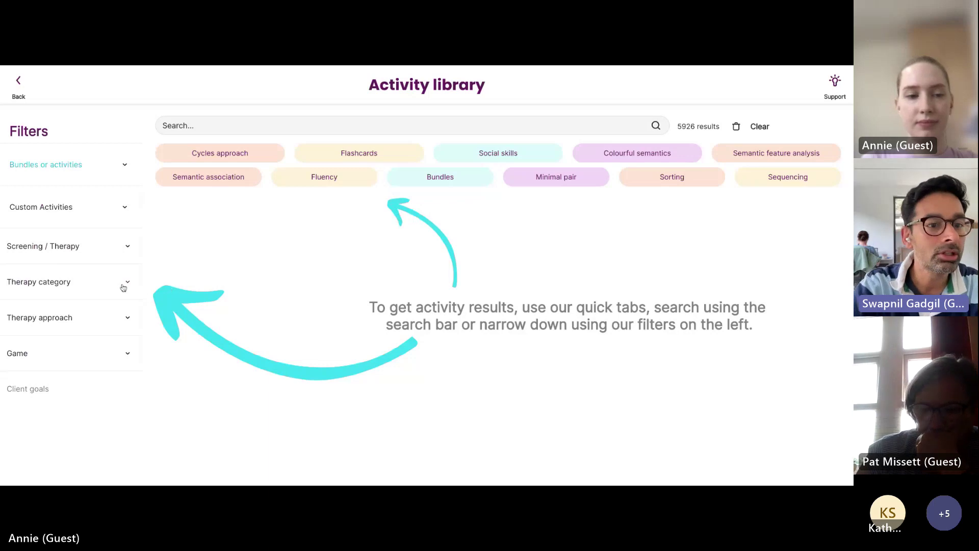
Step: Filter the activity library to show only screeners and look through the matching activities
{"action": "left_click", "coordinate": [117, 252]}
{"action": "left_click", "coordinate": [71, 288]}
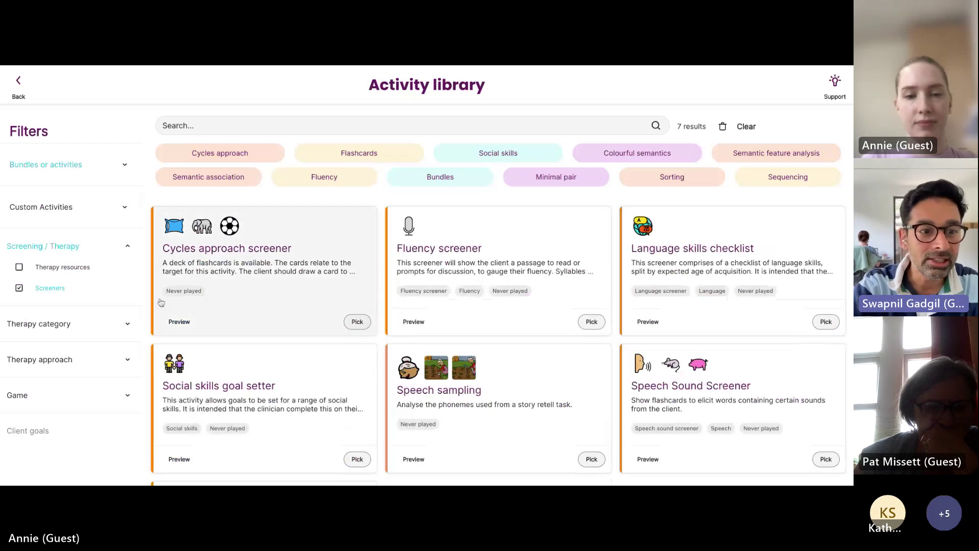
{"action": "scroll", "coordinate": [161, 302], "scroll_direction": "down", "scroll_amount": 1}
{"action": "scroll", "coordinate": [161, 303], "scroll_direction": "down", "scroll_amount": 1}
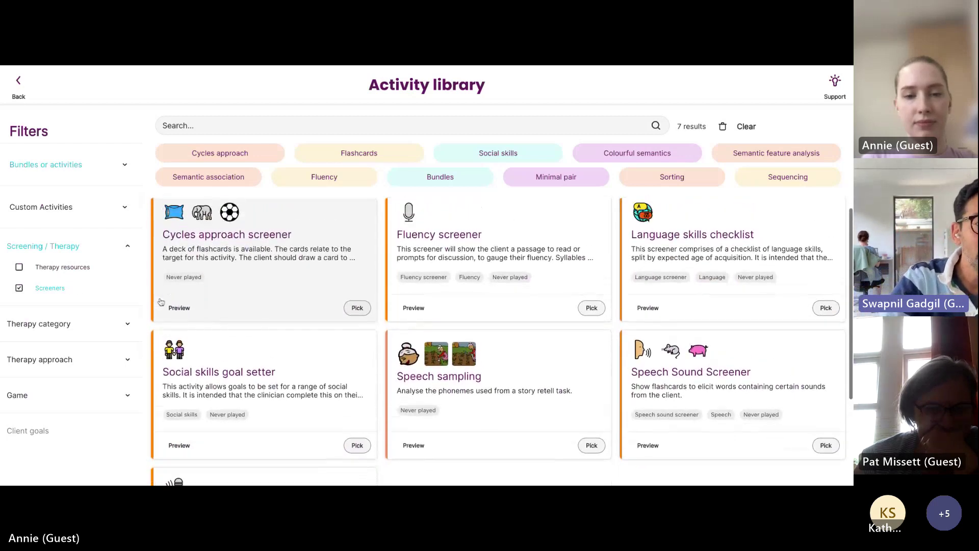
{"action": "scroll", "coordinate": [204, 311], "scroll_direction": "up", "scroll_amount": 1}
Step: Compare the screeners per therapy category by filtering on Speech, Language, Social skills and Fluency one at a time
{"action": "left_click", "coordinate": [87, 323]}
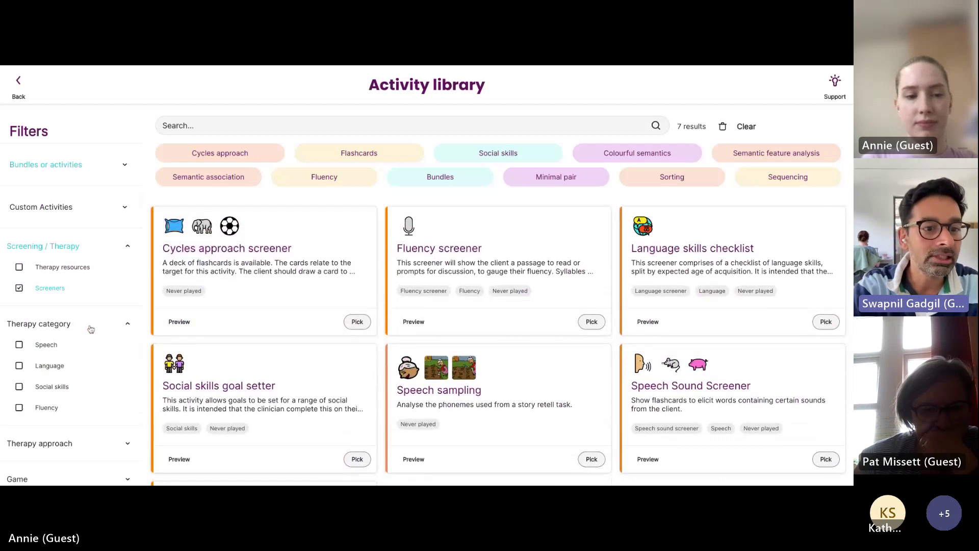
{"action": "scroll", "coordinate": [90, 329], "scroll_direction": "down", "scroll_amount": 1}
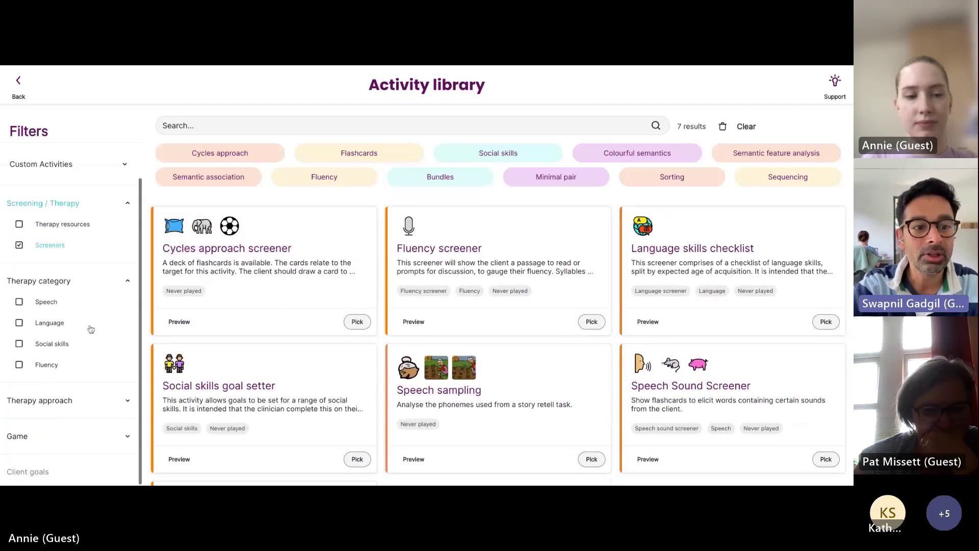
{"action": "left_click", "coordinate": [47, 306]}
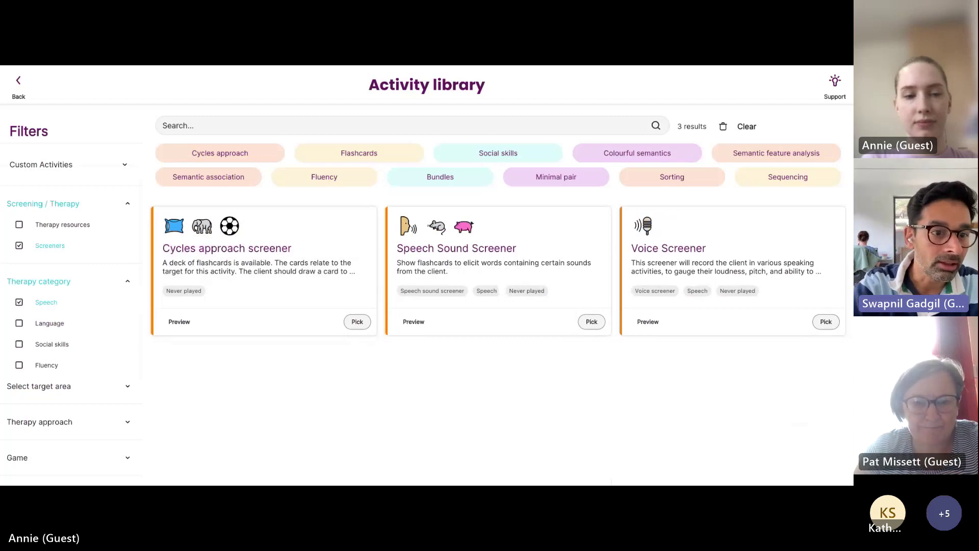
{"action": "left_click", "coordinate": [46, 302]}
{"action": "left_click", "coordinate": [48, 325]}
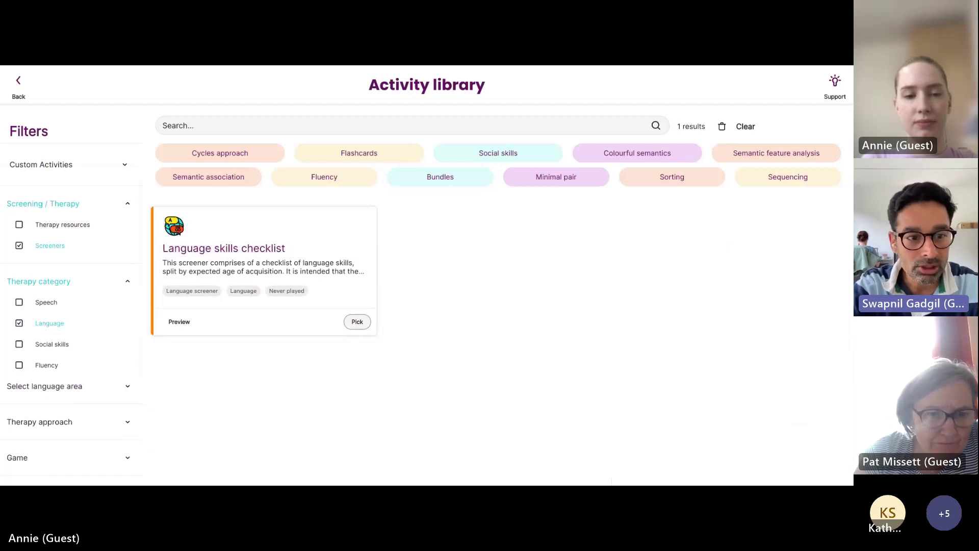
{"action": "left_click", "coordinate": [49, 323]}
{"action": "left_click", "coordinate": [48, 344]}
{"action": "left_click", "coordinate": [47, 346]}
{"action": "left_click", "coordinate": [47, 367]}
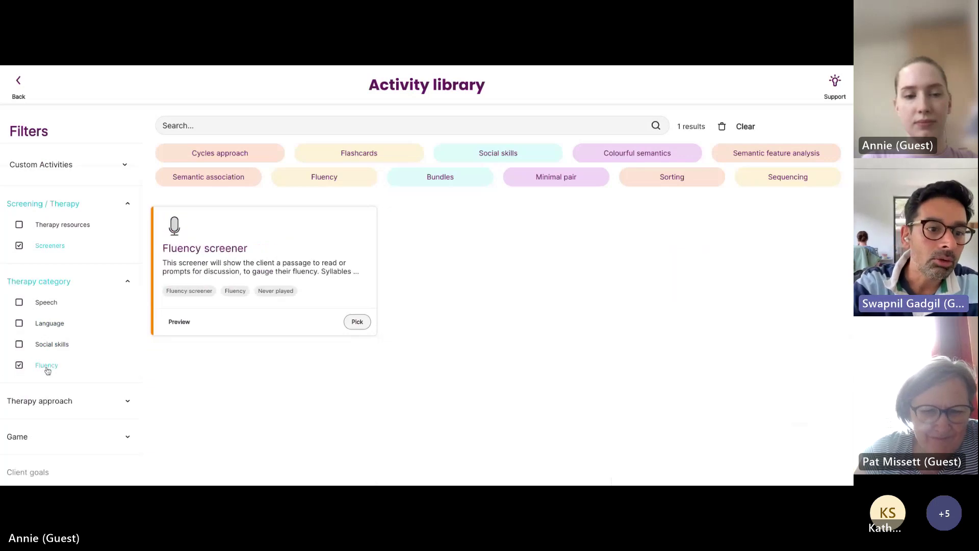
Step: Remove the Fluency and Screeners filters from the activity library and look over the therapy approach options
{"action": "left_click", "coordinate": [47, 371]}
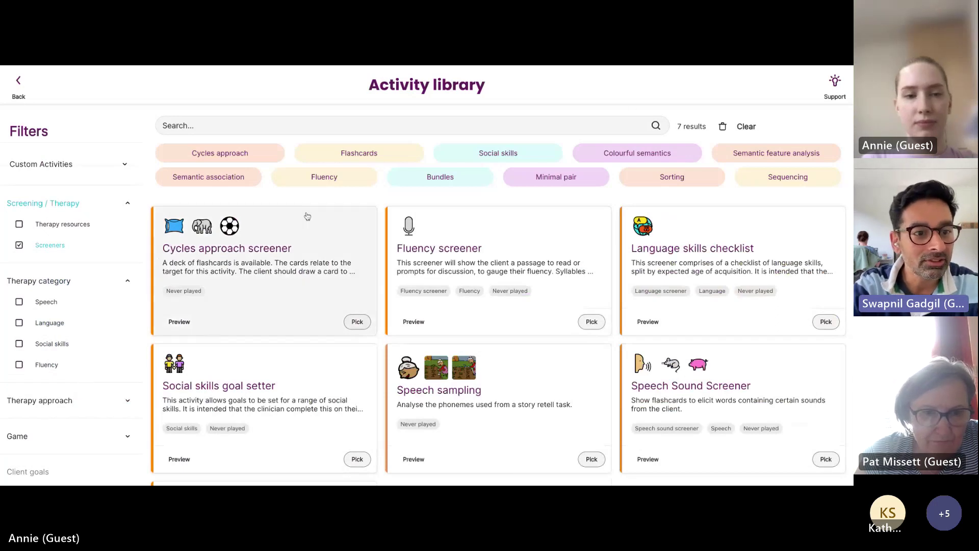
{"action": "left_click", "coordinate": [19, 247]}
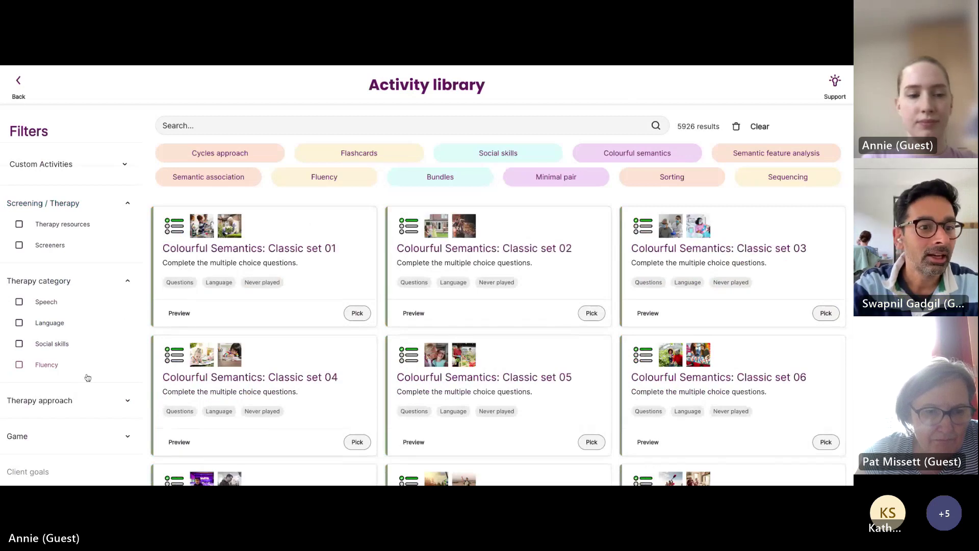
{"action": "left_click", "coordinate": [62, 400]}
{"action": "scroll", "coordinate": [61, 403], "scroll_direction": "down", "scroll_amount": 4}
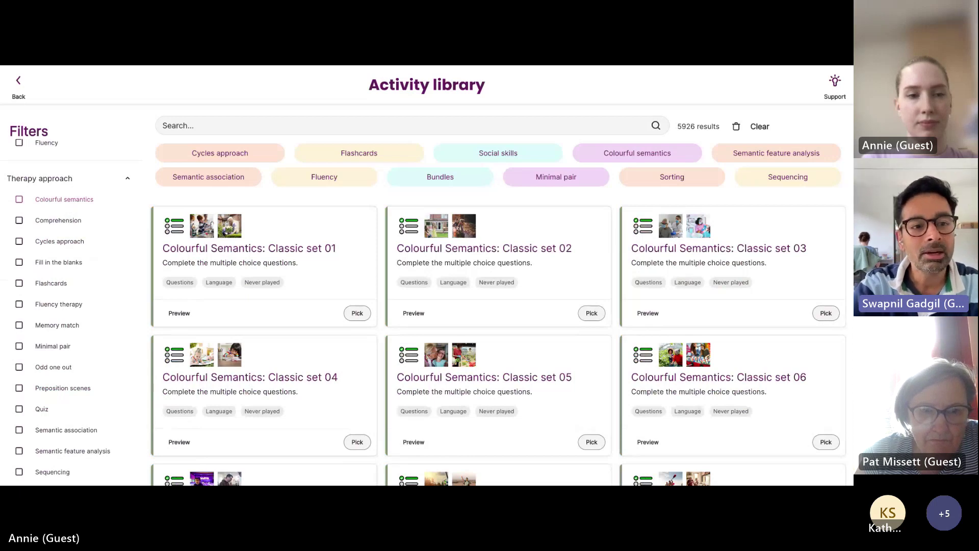
{"action": "scroll", "coordinate": [72, 306], "scroll_direction": "up", "scroll_amount": 1}
{"action": "scroll", "coordinate": [46, 210], "scroll_direction": "up", "scroll_amount": 5}
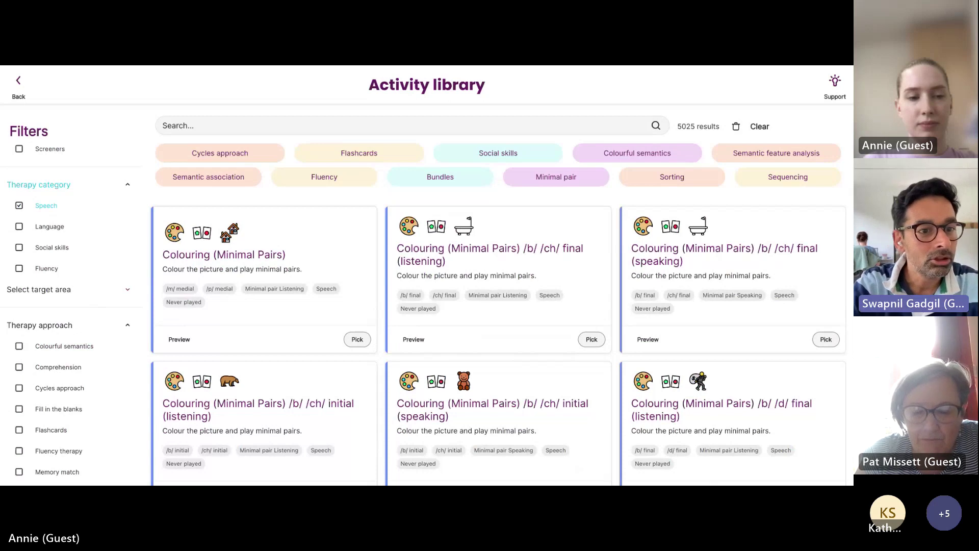
Step: Narrow the Speech activities to the Single sounds target area only, leaving CV structure unselected
{"action": "left_click", "coordinate": [102, 289]}
{"action": "scroll", "coordinate": [104, 323], "scroll_direction": "down", "scroll_amount": 1}
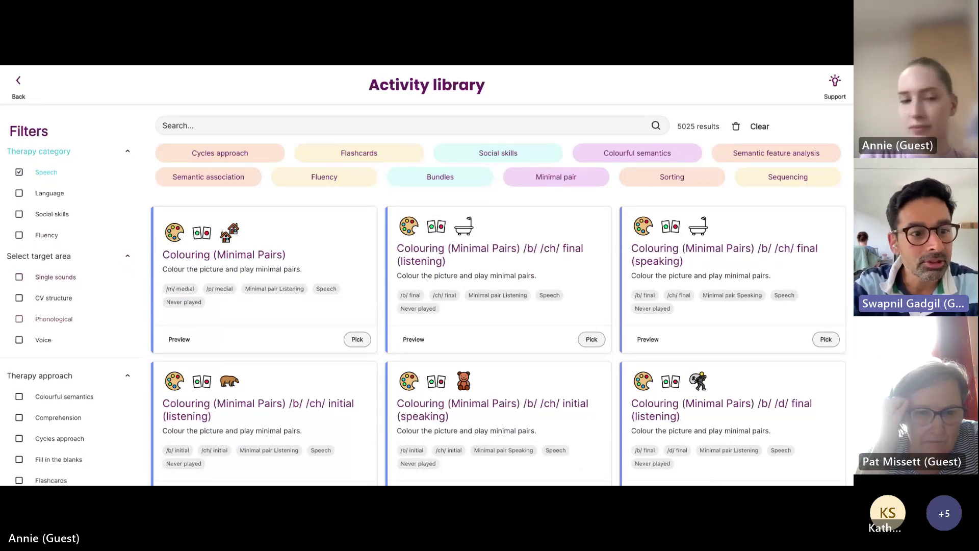
{"action": "left_click", "coordinate": [65, 298]}
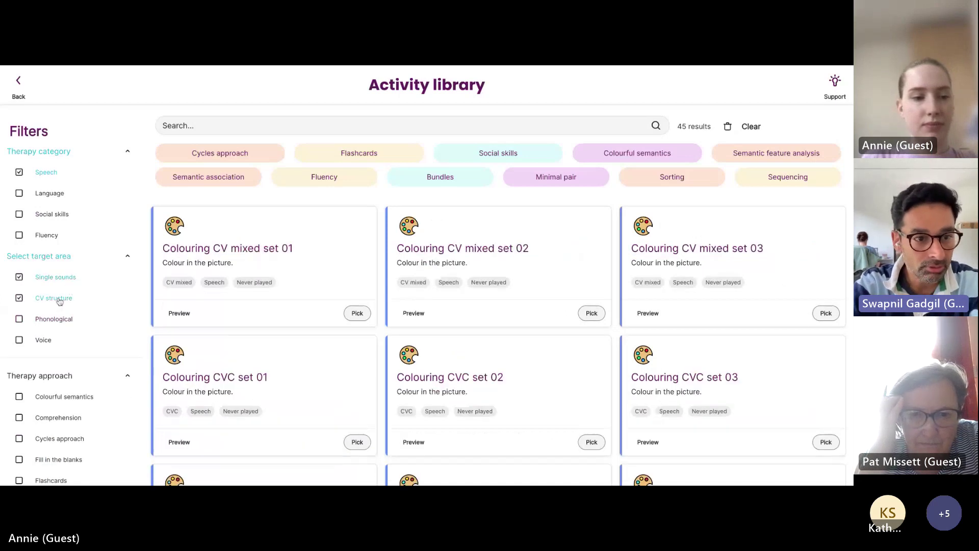
{"action": "left_click", "coordinate": [55, 277]}
Step: Filter the single-sound speech activities by the target sound /r/
{"action": "left_click", "coordinate": [106, 367]}
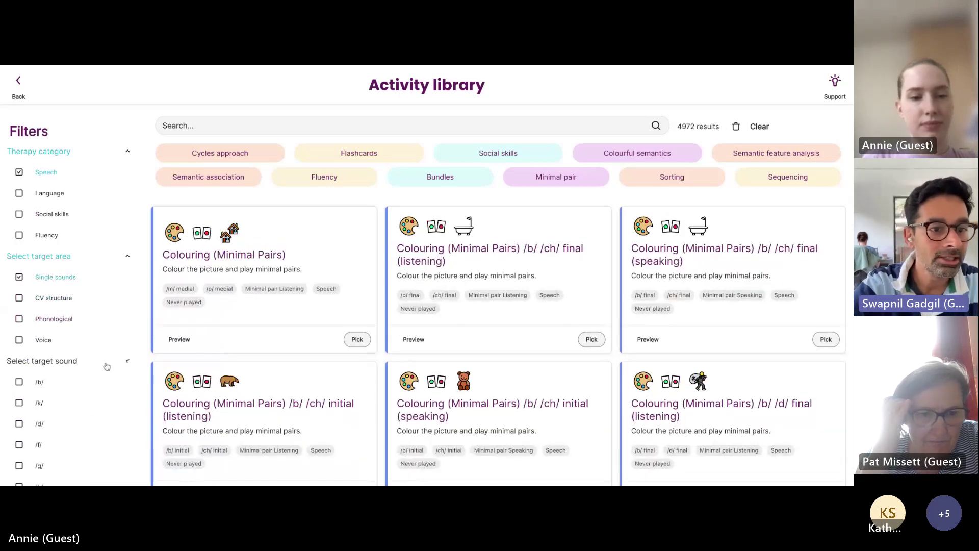
{"action": "scroll", "coordinate": [106, 367], "scroll_direction": "down", "scroll_amount": 3}
{"action": "scroll", "coordinate": [107, 368], "scroll_direction": "down", "scroll_amount": 1}
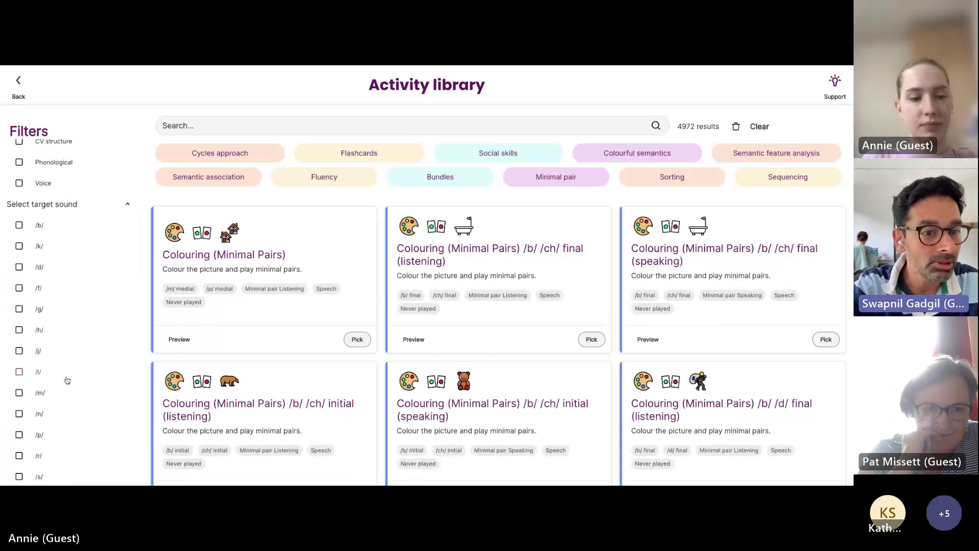
{"action": "left_click", "coordinate": [57, 456]}
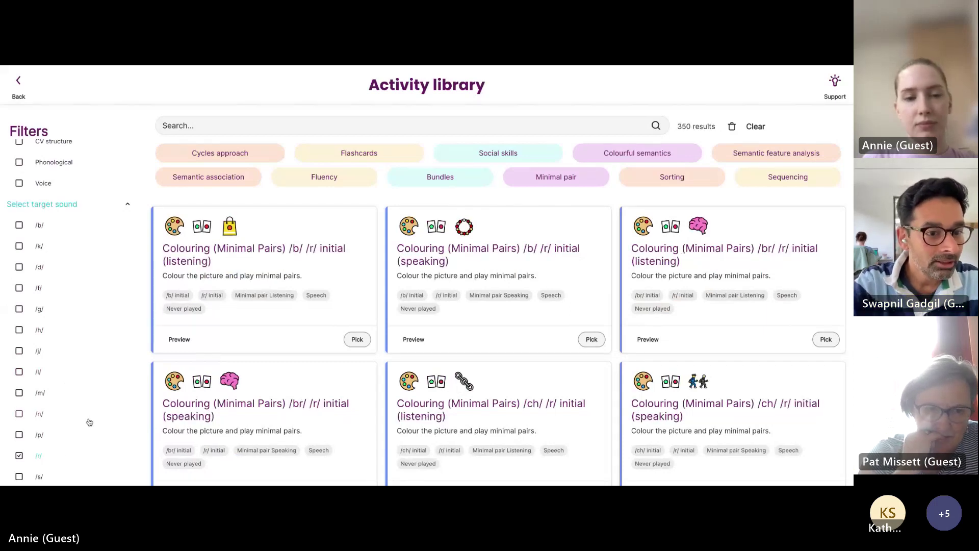
{"action": "left_click", "coordinate": [112, 207]}
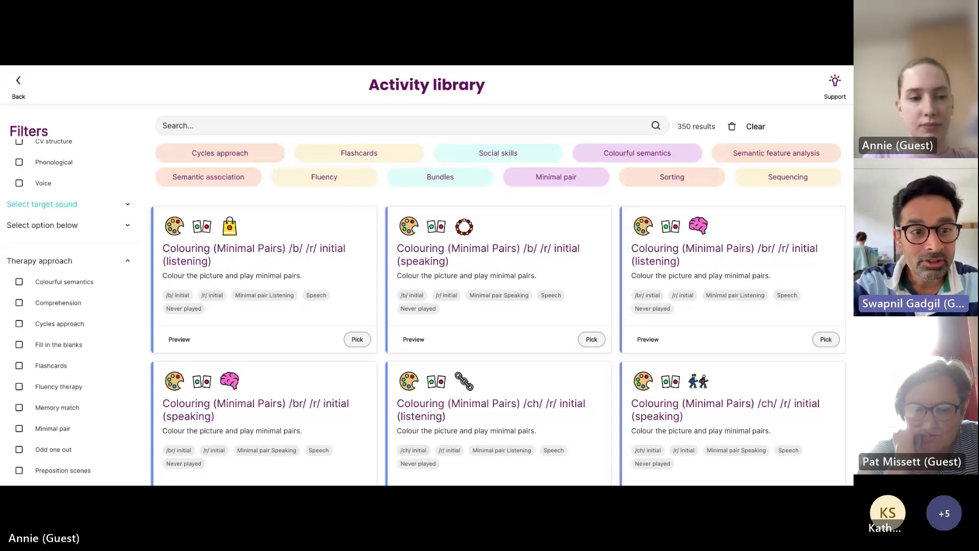
Step: Restrict the /r/ activities to the Initial word position
{"action": "left_click", "coordinate": [104, 230]}
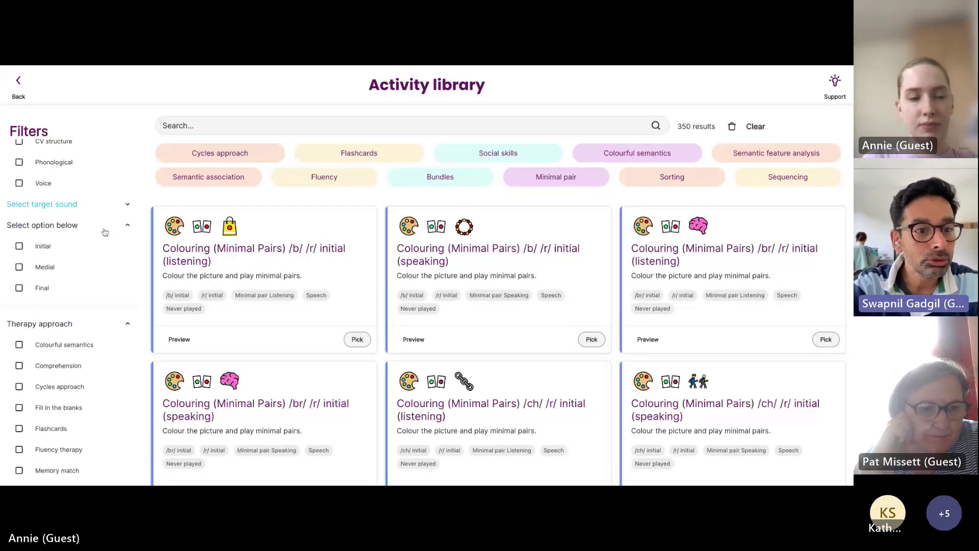
{"action": "scroll", "coordinate": [102, 260], "scroll_direction": "down", "scroll_amount": 1}
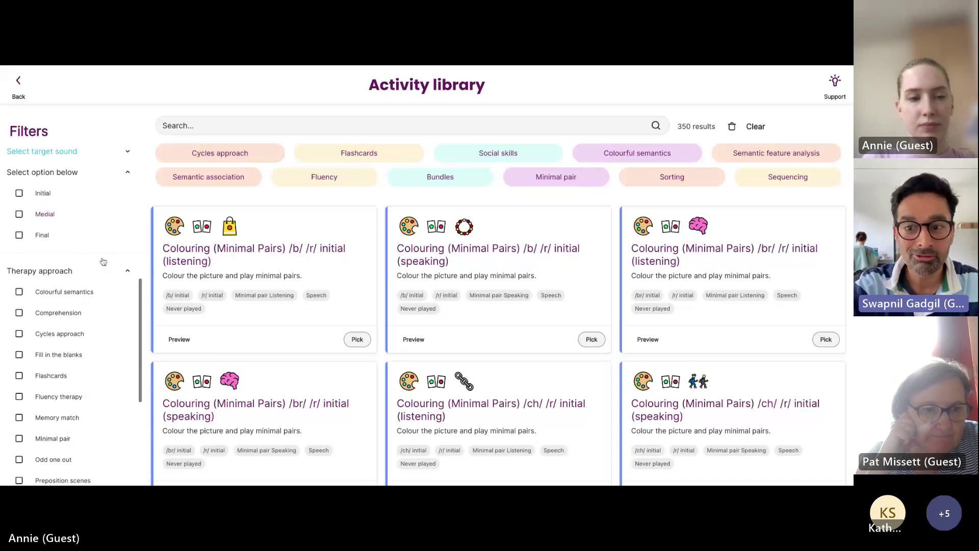
{"action": "scroll", "coordinate": [103, 261], "scroll_direction": "up", "scroll_amount": 1}
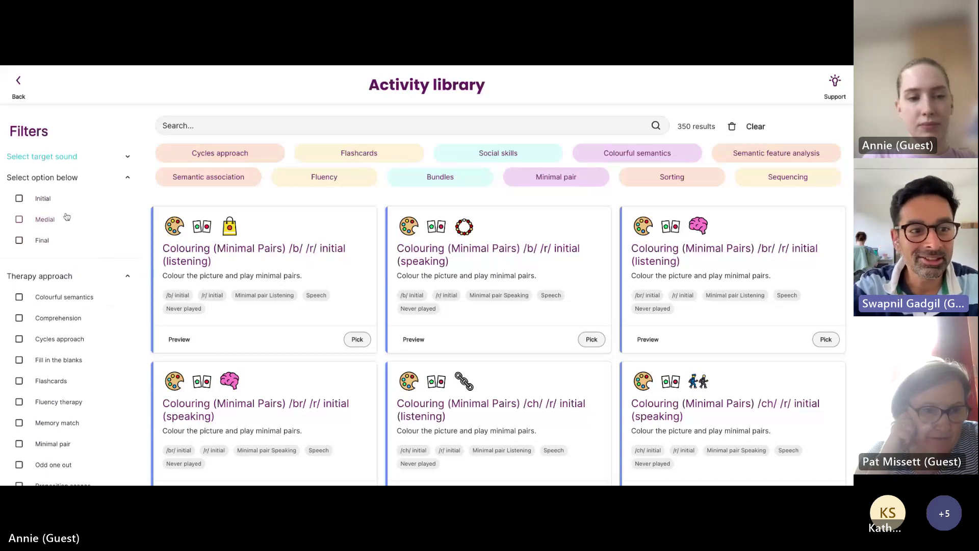
{"action": "left_click", "coordinate": [57, 201]}
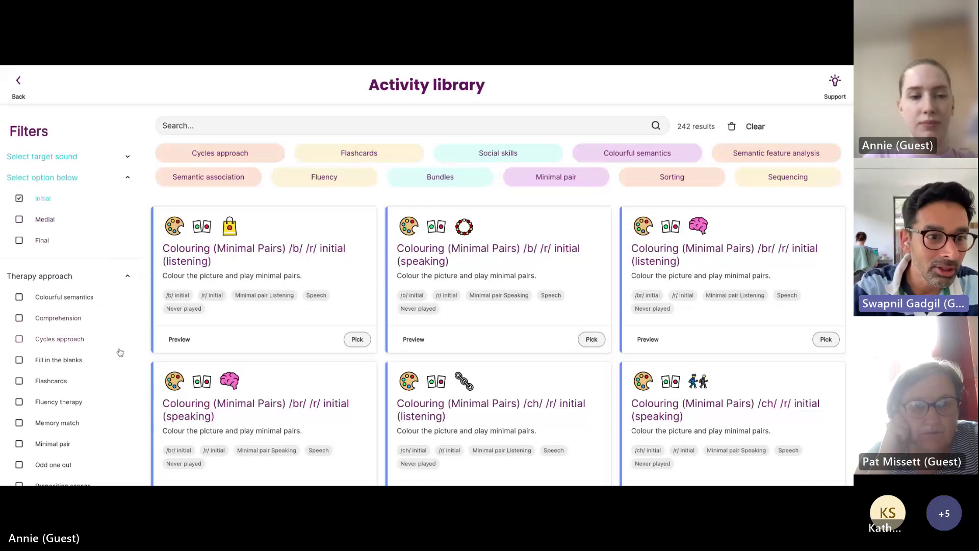
Step: Limit the initial /r/ activities to the Flashcards therapy approach and look through the matching activities
{"action": "scroll", "coordinate": [119, 341], "scroll_direction": "down", "scroll_amount": 2}
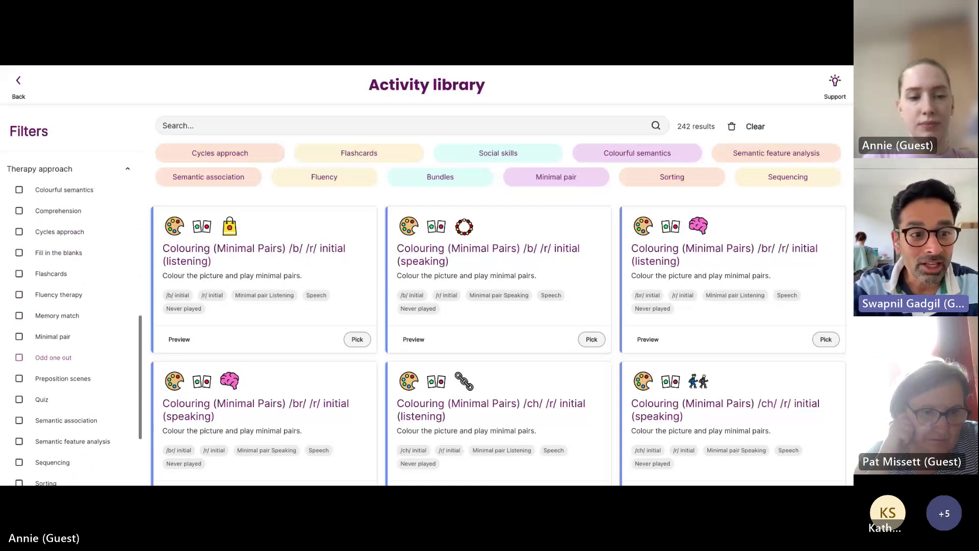
{"action": "left_click", "coordinate": [61, 278]}
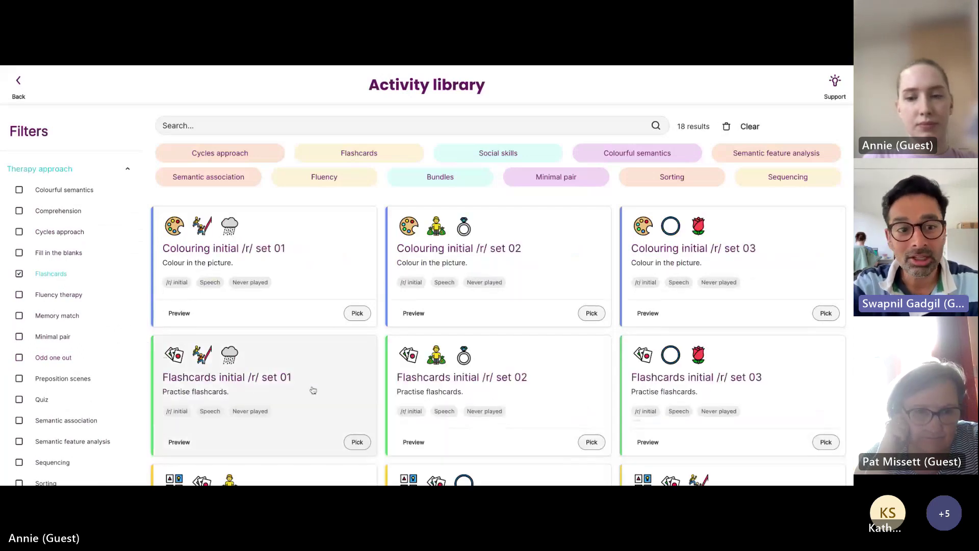
{"action": "scroll", "coordinate": [334, 394], "scroll_direction": "down", "scroll_amount": 1}
{"action": "scroll", "coordinate": [336, 394], "scroll_direction": "down", "scroll_amount": 3}
{"action": "scroll", "coordinate": [336, 394], "scroll_direction": "down", "scroll_amount": 2}
{"action": "scroll", "coordinate": [361, 395], "scroll_direction": "up", "scroll_amount": 5}
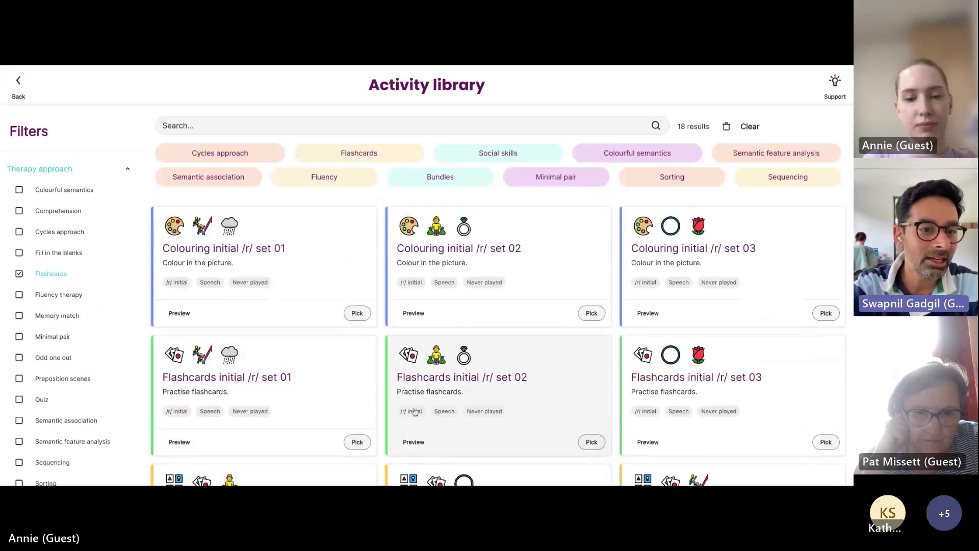
{"action": "scroll", "coordinate": [414, 413], "scroll_direction": "down", "scroll_amount": 1}
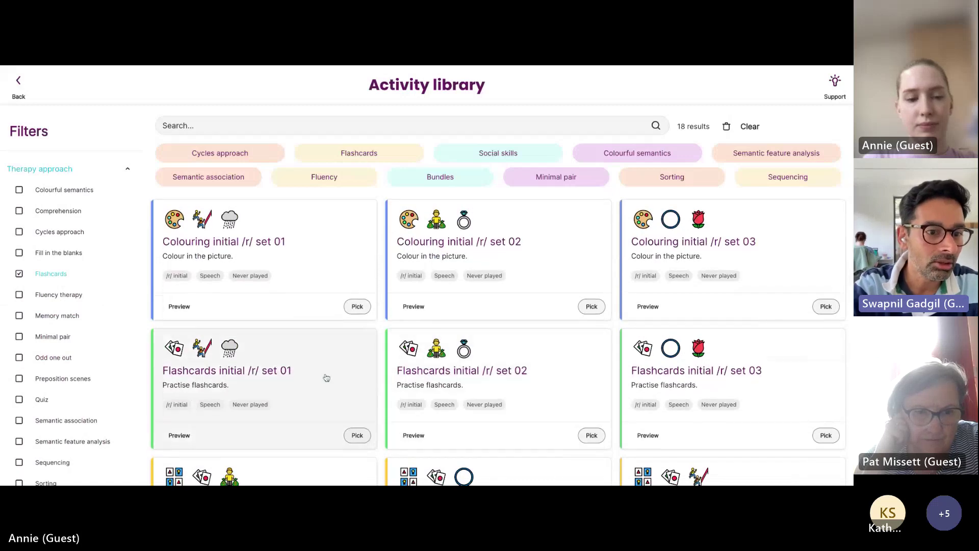
Step: Filter the flashcard activities by the No game option
{"action": "left_click", "coordinate": [71, 169]}
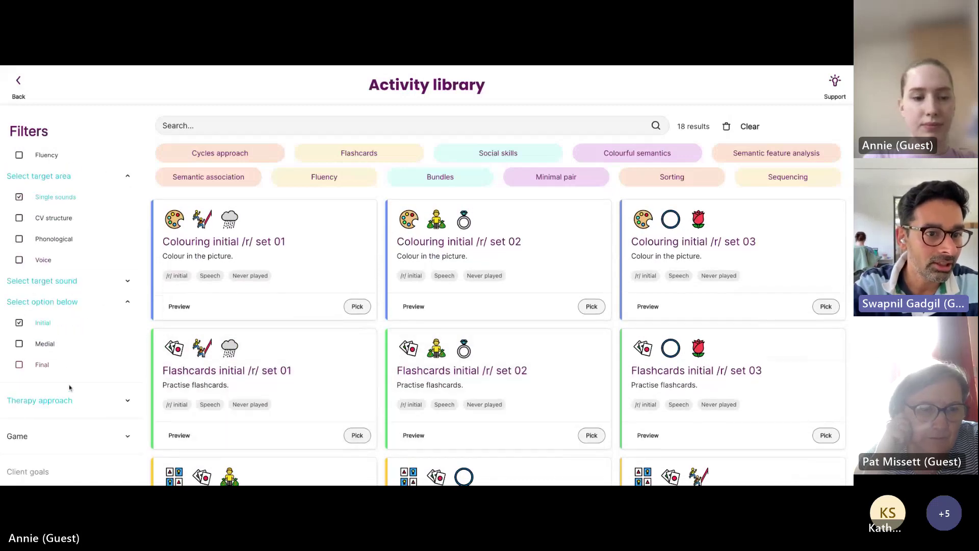
{"action": "left_click", "coordinate": [63, 435]}
{"action": "scroll", "coordinate": [65, 434], "scroll_direction": "down", "scroll_amount": 3}
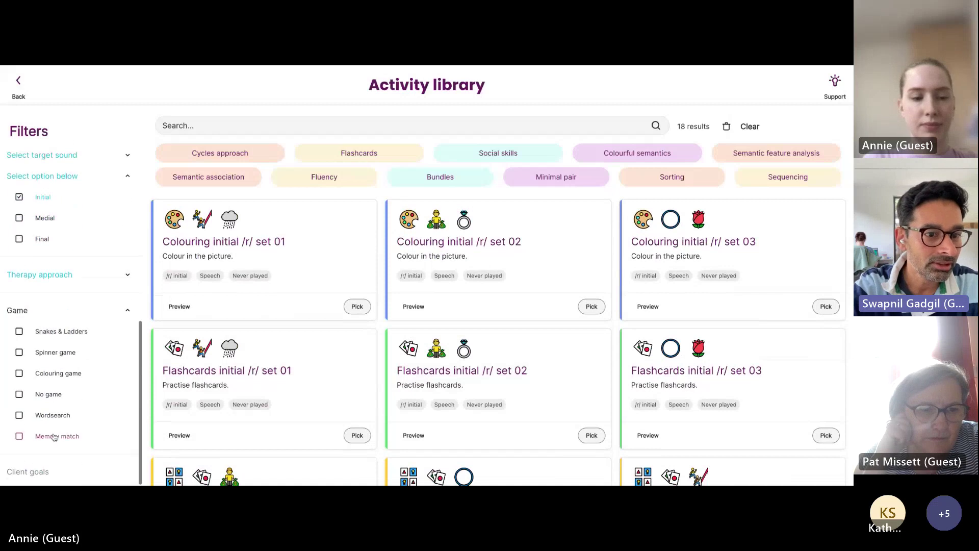
{"action": "left_click", "coordinate": [51, 393]}
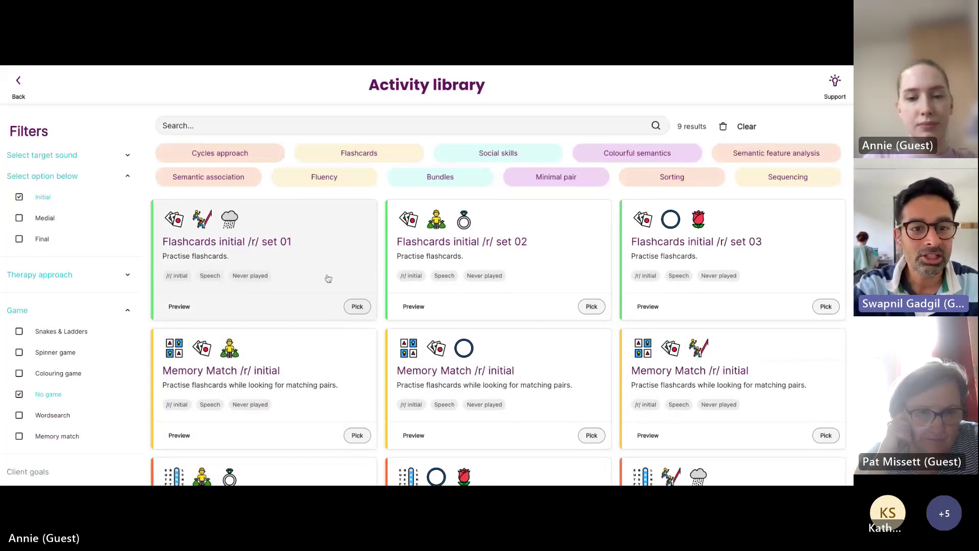
Step: Pick Flashcards initial /r/ set 01 and start it with In clinic delivery and 10 flashcards
{"action": "left_click", "coordinate": [356, 307]}
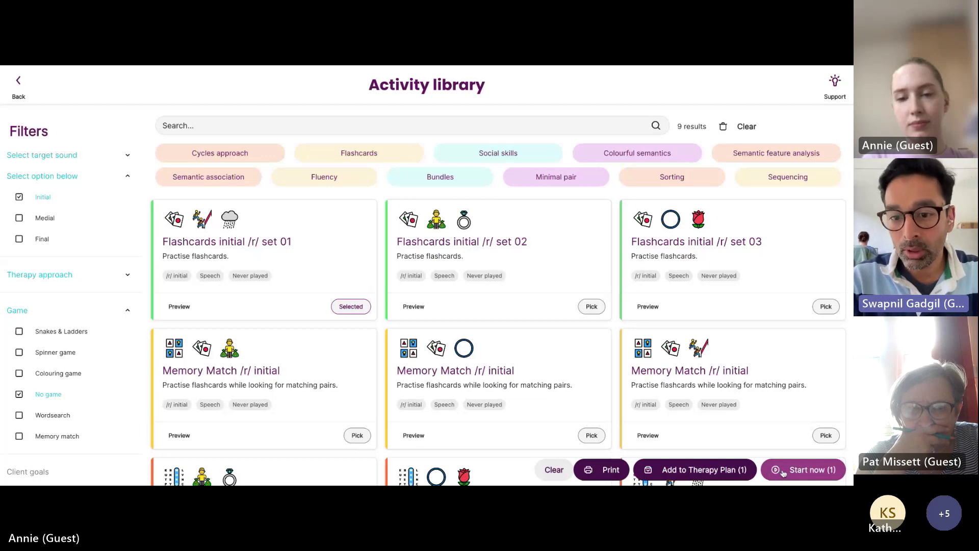
{"action": "left_click", "coordinate": [804, 469]}
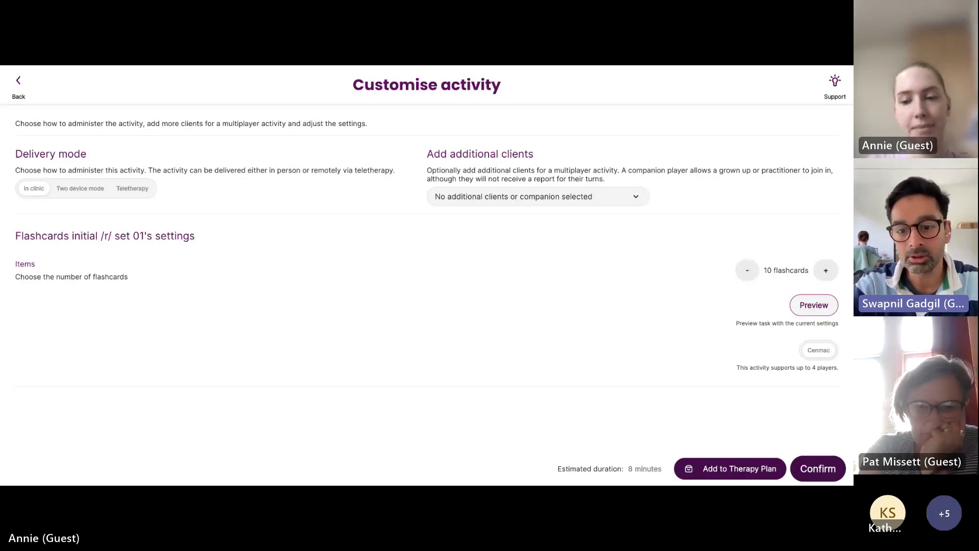
{"action": "left_click", "coordinate": [811, 477]}
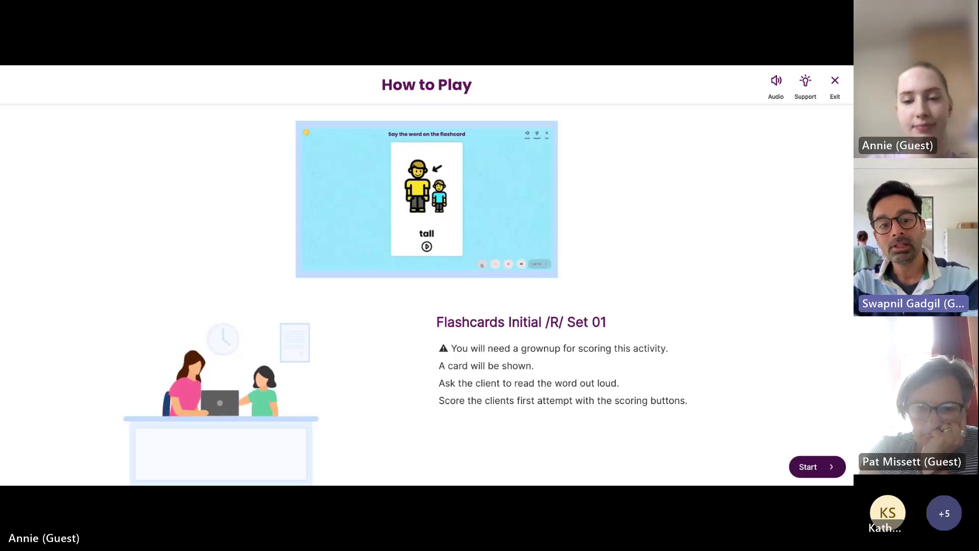
{"action": "left_click", "coordinate": [830, 465]}
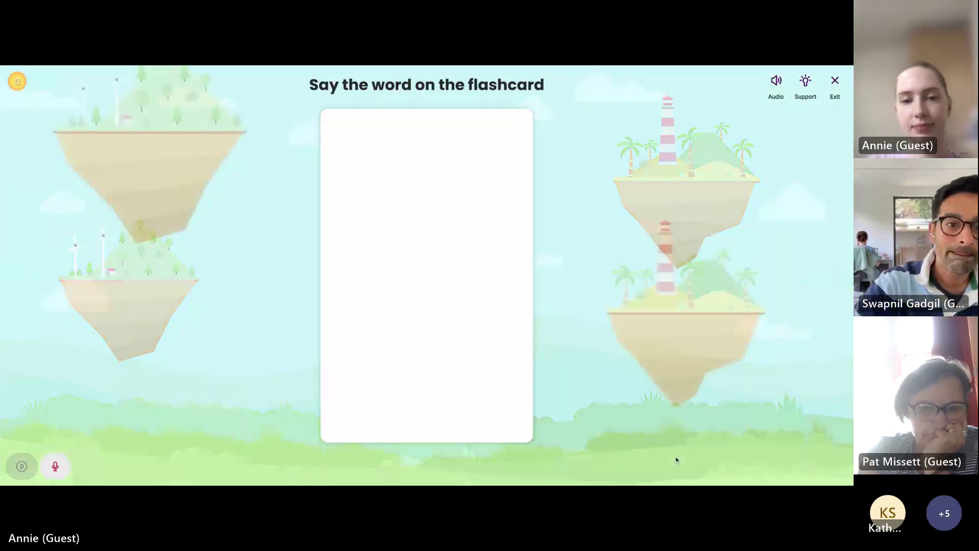
Step: Reveal the "rag" flashcard, score the attempt as correct and move on to the second card
{"action": "left_click", "coordinate": [481, 376]}
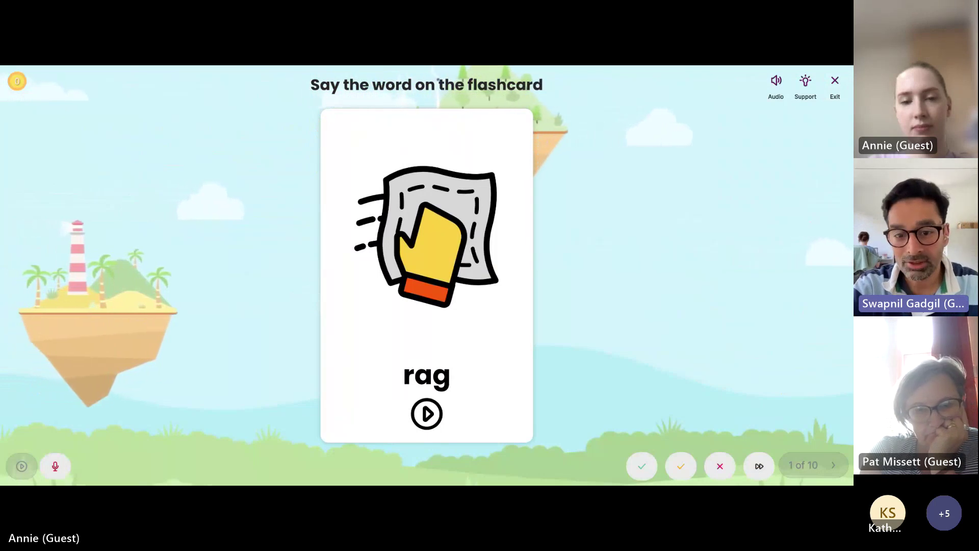
{"action": "left_click", "coordinate": [641, 466]}
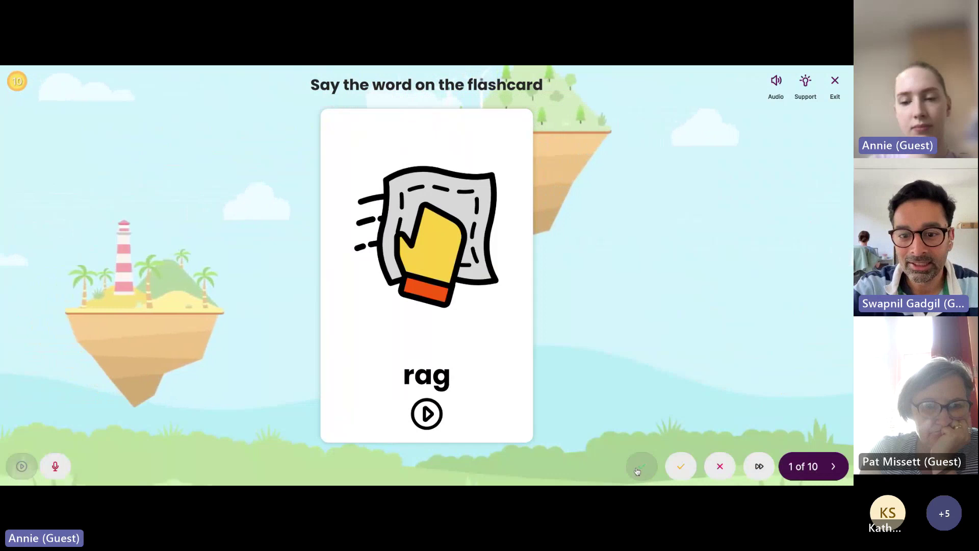
{"action": "left_click", "coordinate": [807, 468]}
Step: Reveal the "race" flashcard, make a voice recording, score the attempt as incorrect and advance to the third card
{"action": "left_click", "coordinate": [382, 354]}
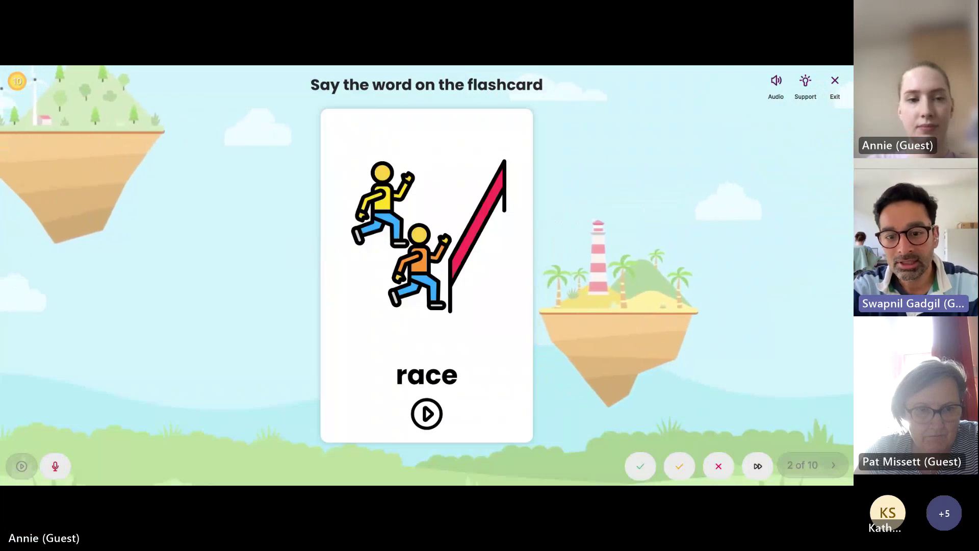
{"action": "left_click", "coordinate": [61, 473]}
{"action": "left_click", "coordinate": [56, 466]}
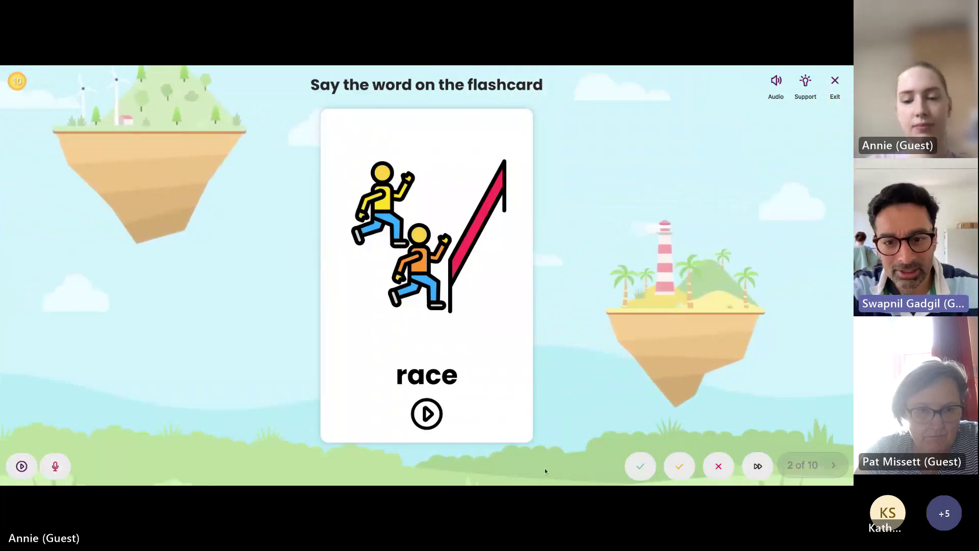
{"action": "left_click", "coordinate": [713, 464]}
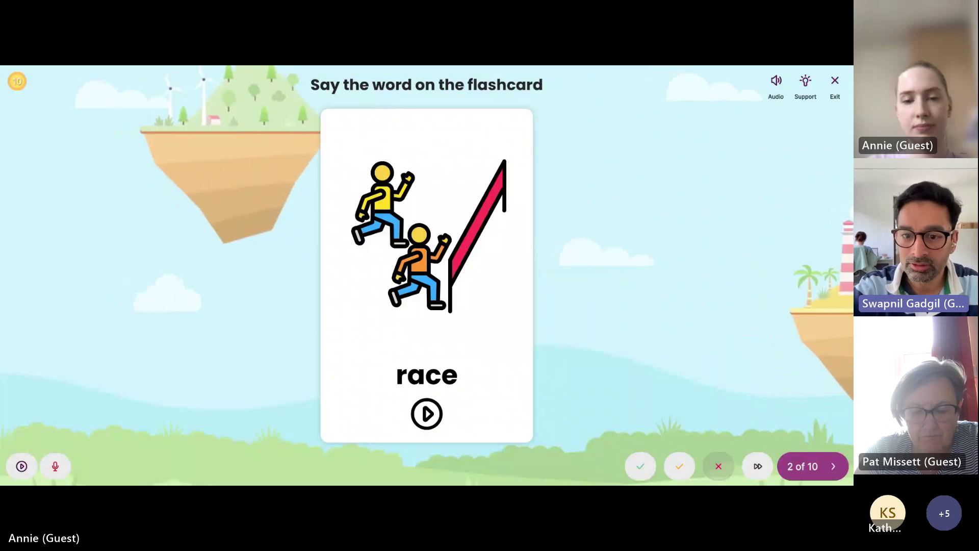
{"action": "left_click", "coordinate": [812, 466]}
Step: Reveal the "real" flashcard, give it the amber-tick score and continue to the fourth card
{"action": "left_click", "coordinate": [474, 385]}
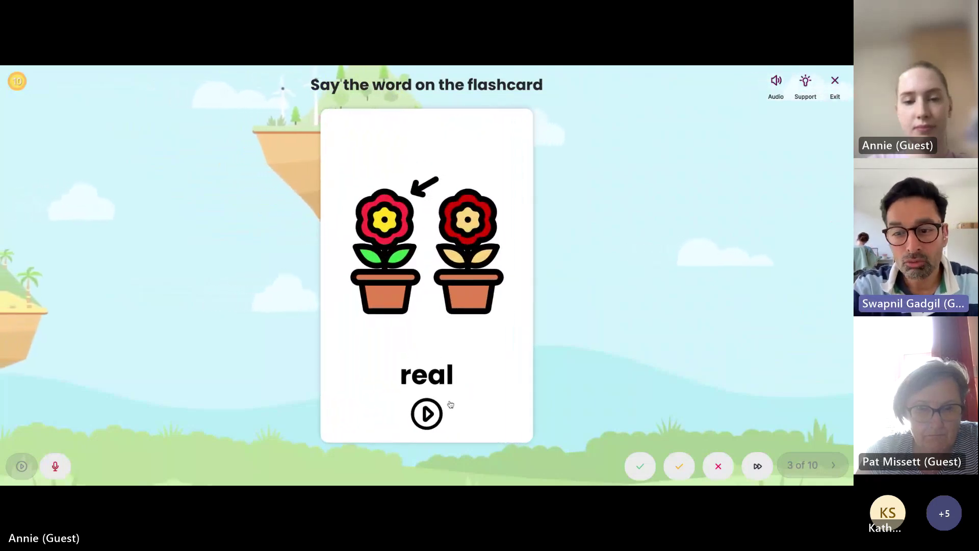
{"action": "left_click", "coordinate": [681, 467]}
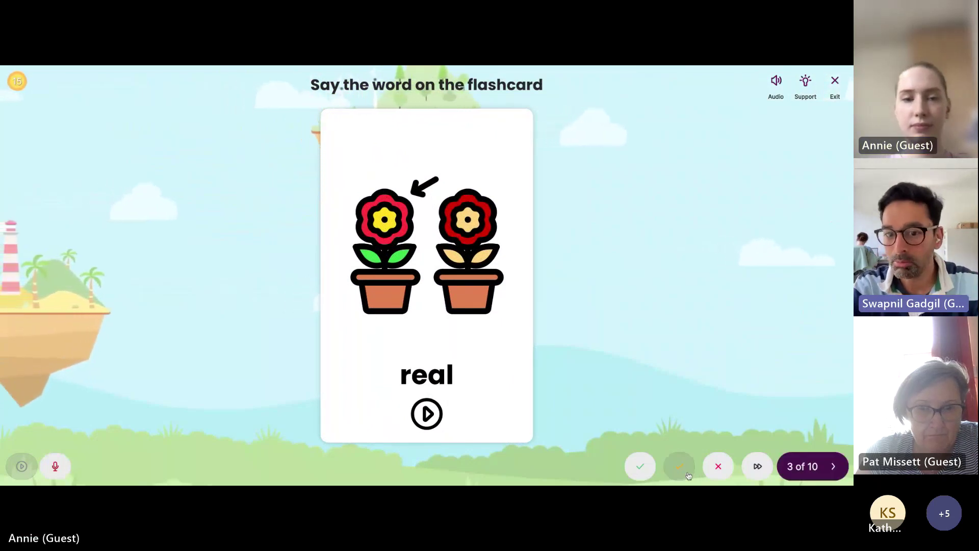
{"action": "left_click", "coordinate": [840, 464]}
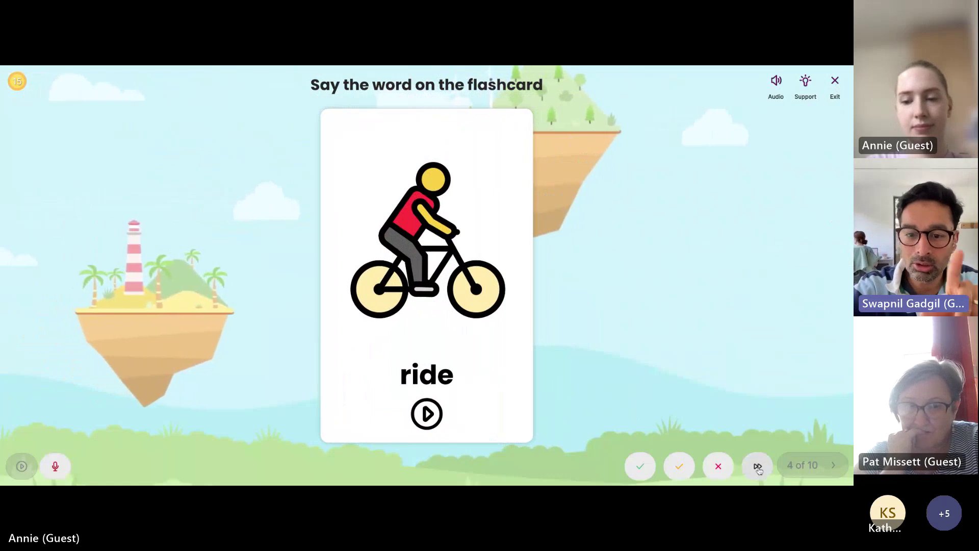
Step: Skip the "ride" flashcard, exit the flashcard activity and finish it early
{"action": "left_click", "coordinate": [758, 467]}
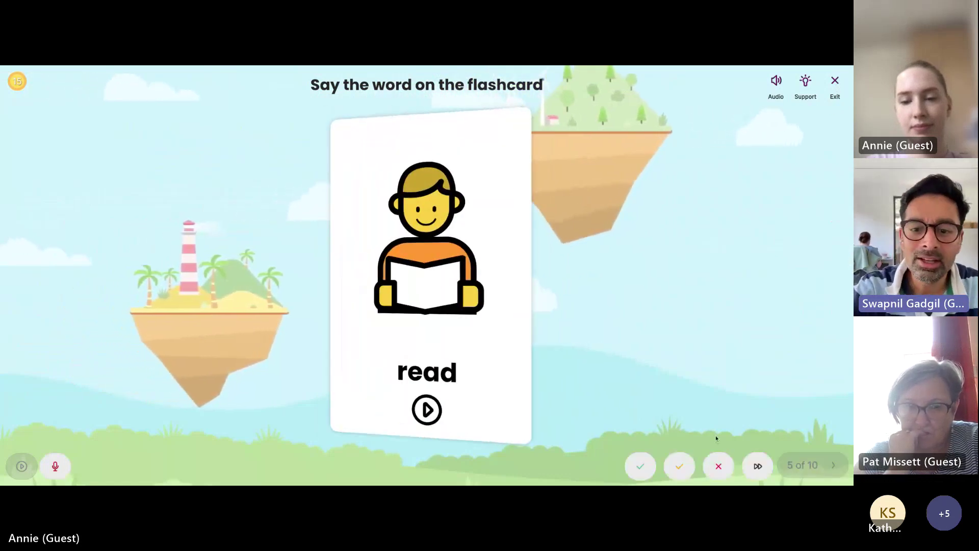
{"action": "left_click", "coordinate": [837, 81]}
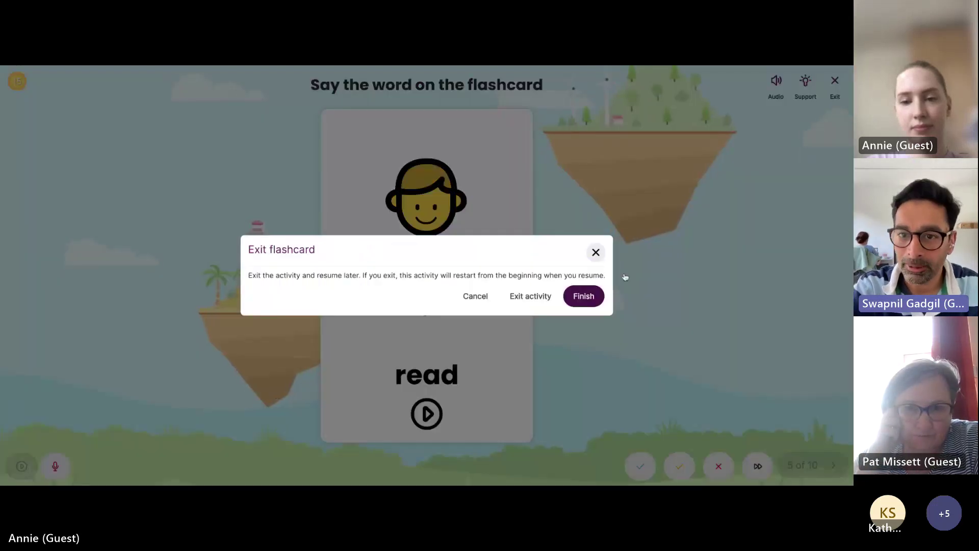
{"action": "left_click", "coordinate": [582, 298]}
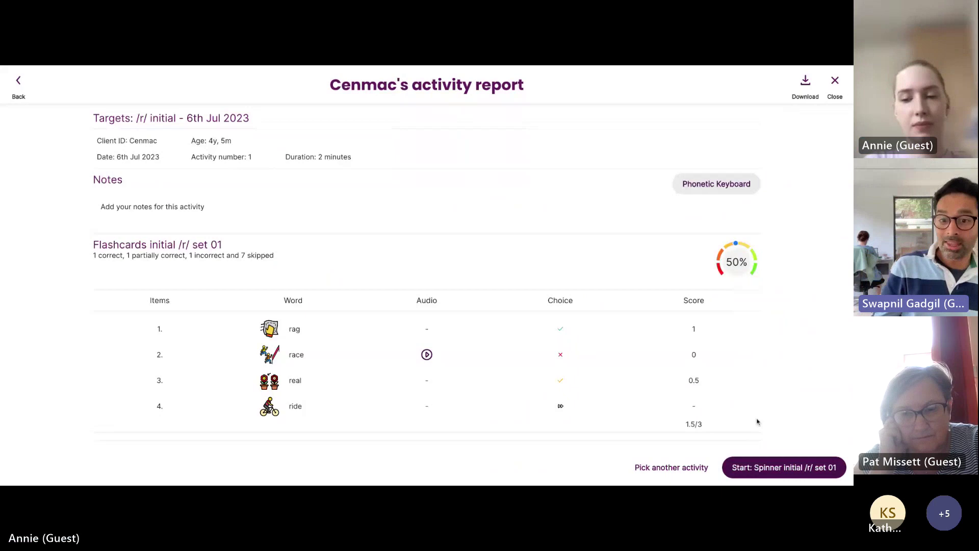
Step: Start Spinner initial /r/ set 01 from the activity report with In clinic delivery and 10 spins
{"action": "left_click", "coordinate": [770, 468]}
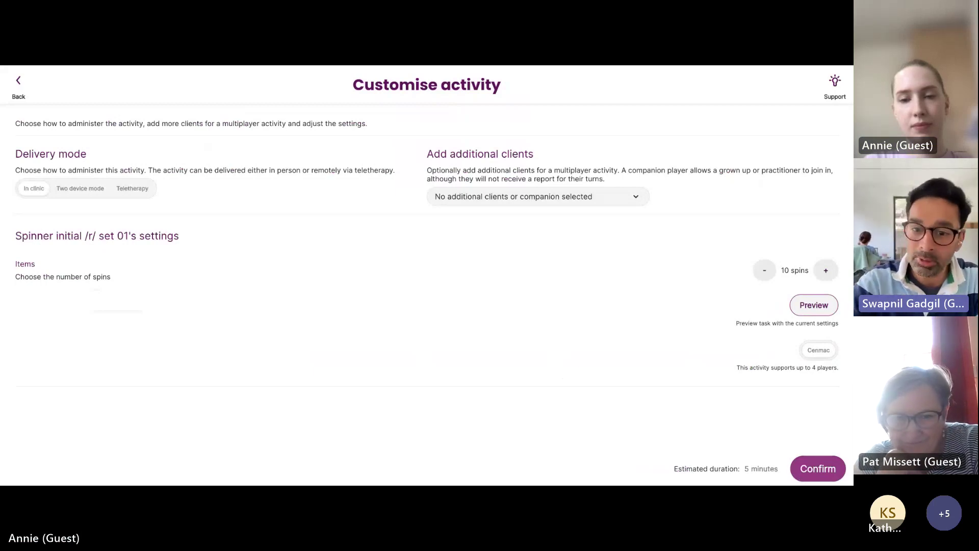
{"action": "left_click", "coordinate": [822, 469]}
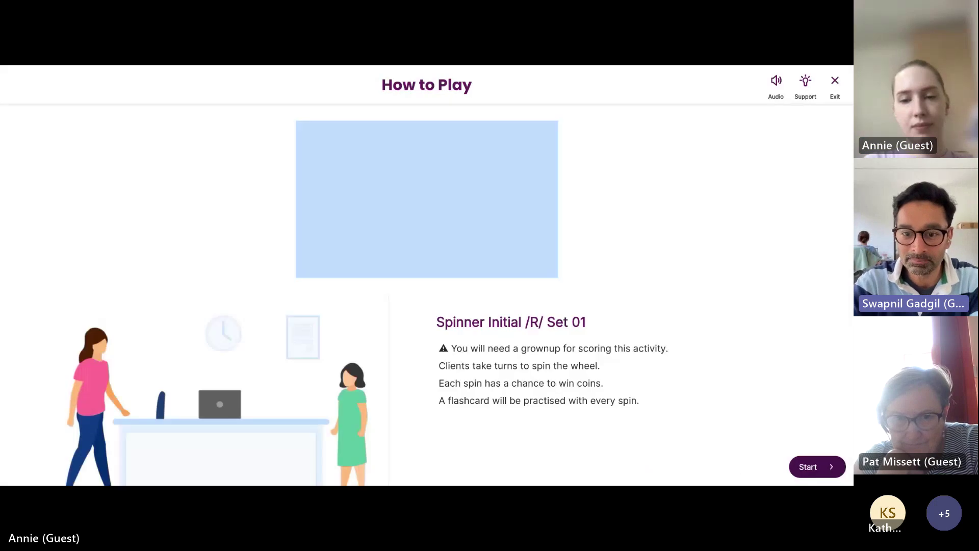
{"action": "left_click", "coordinate": [816, 467]}
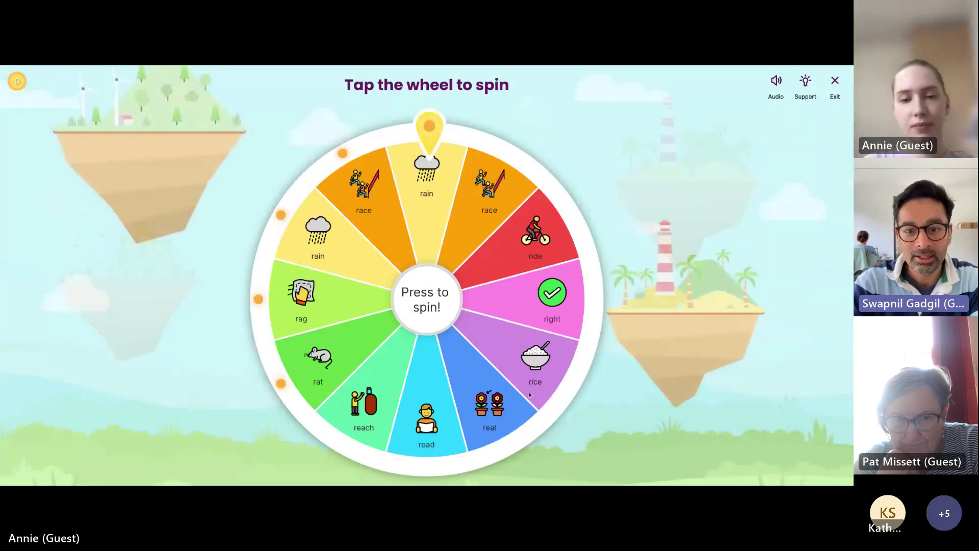
Step: Spin the wheel, score the "race" flashcard as correct and continue back to the wheel
{"action": "left_click", "coordinate": [433, 302]}
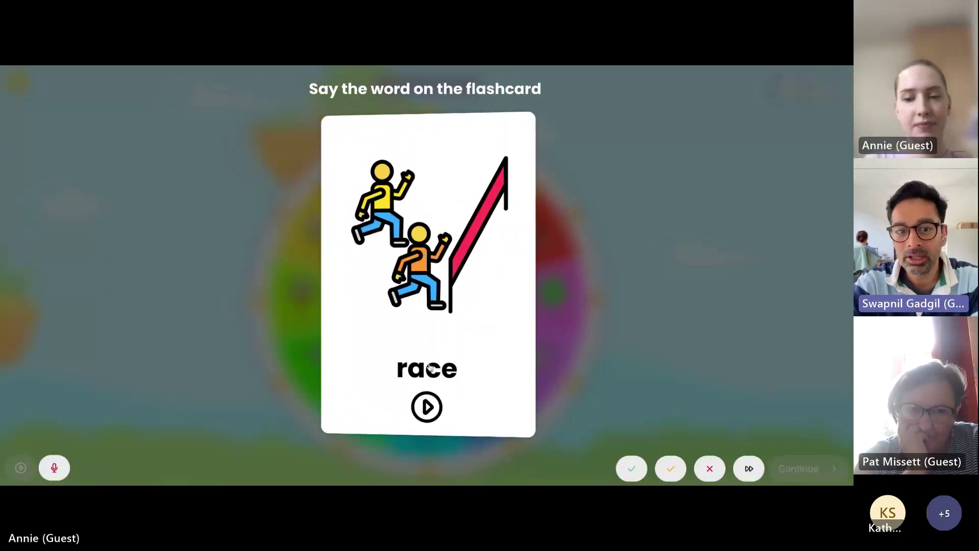
{"action": "left_click", "coordinate": [635, 469]}
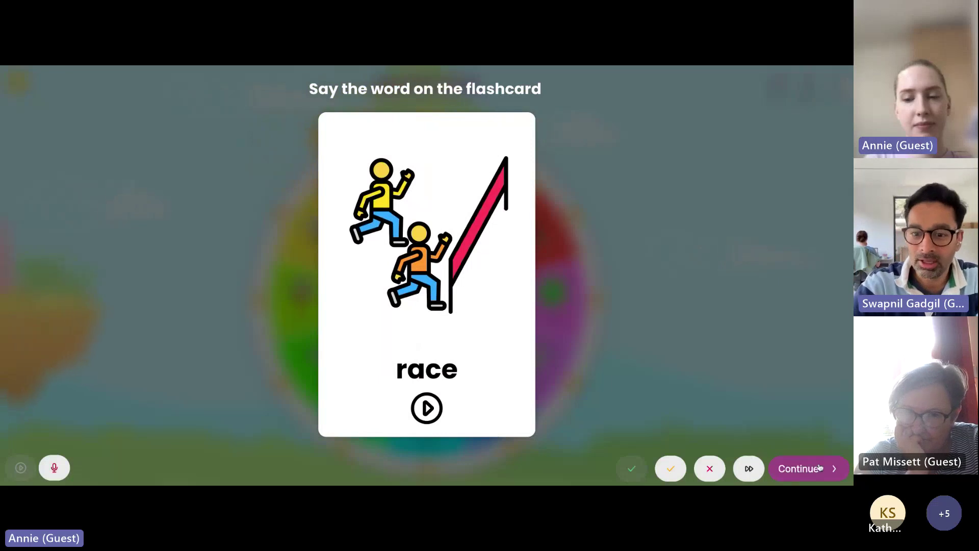
{"action": "left_click", "coordinate": [816, 472]}
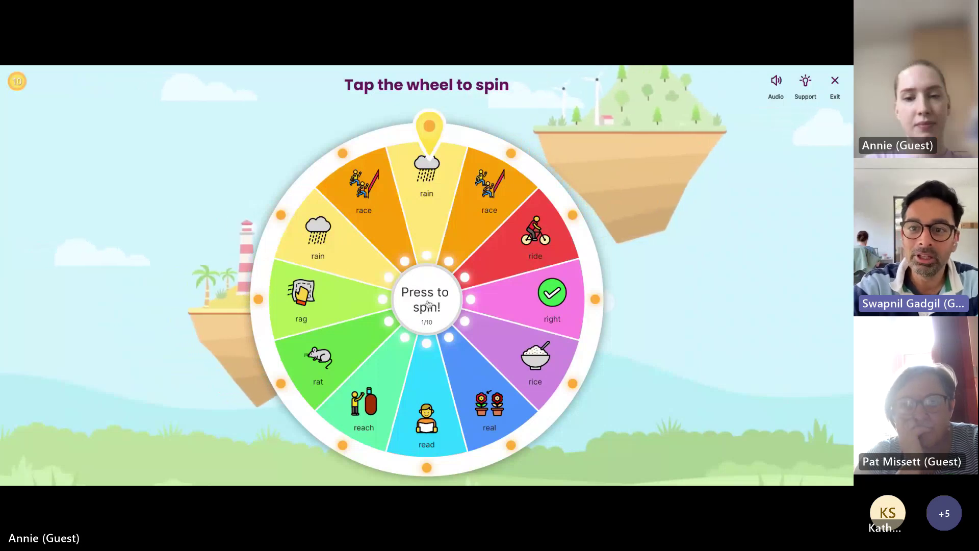
Step: Spin the wheel two more times, scoring the "rain" flashcard as correct after each spin and continuing
{"action": "left_click", "coordinate": [427, 304]}
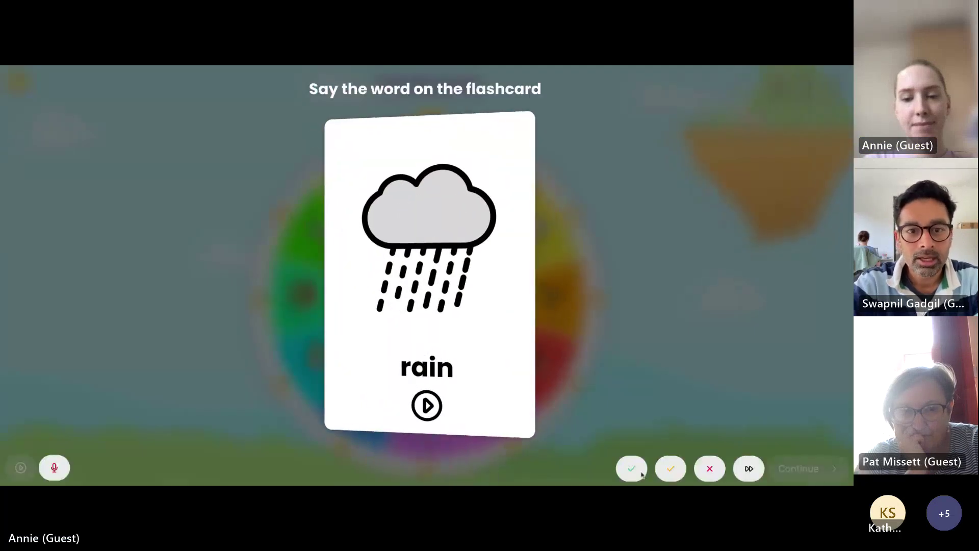
{"action": "left_click", "coordinate": [630, 469]}
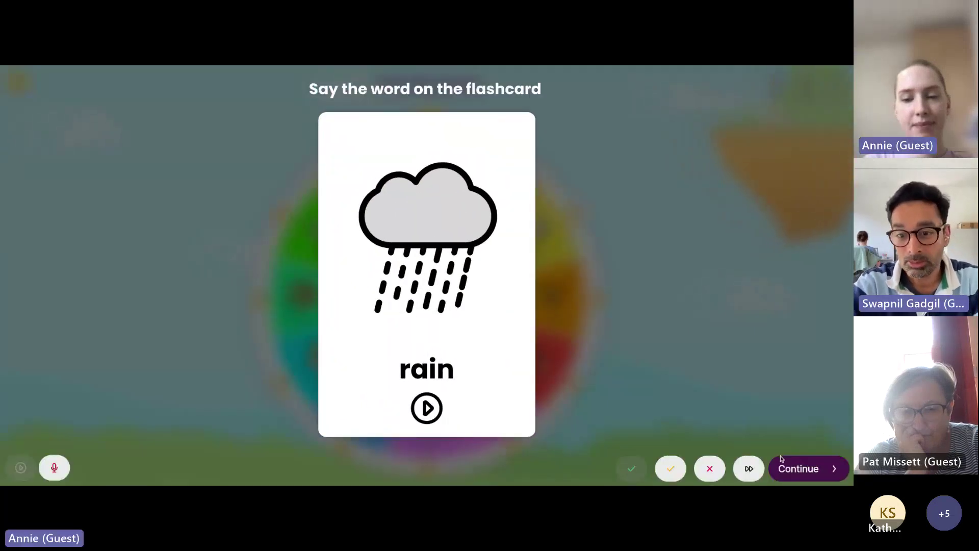
{"action": "left_click", "coordinate": [793, 469]}
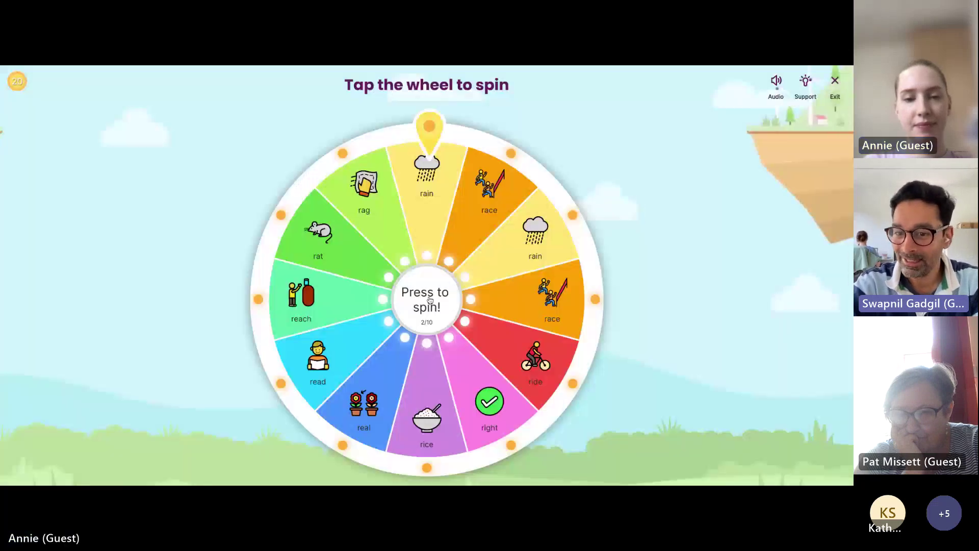
{"action": "left_click", "coordinate": [430, 300]}
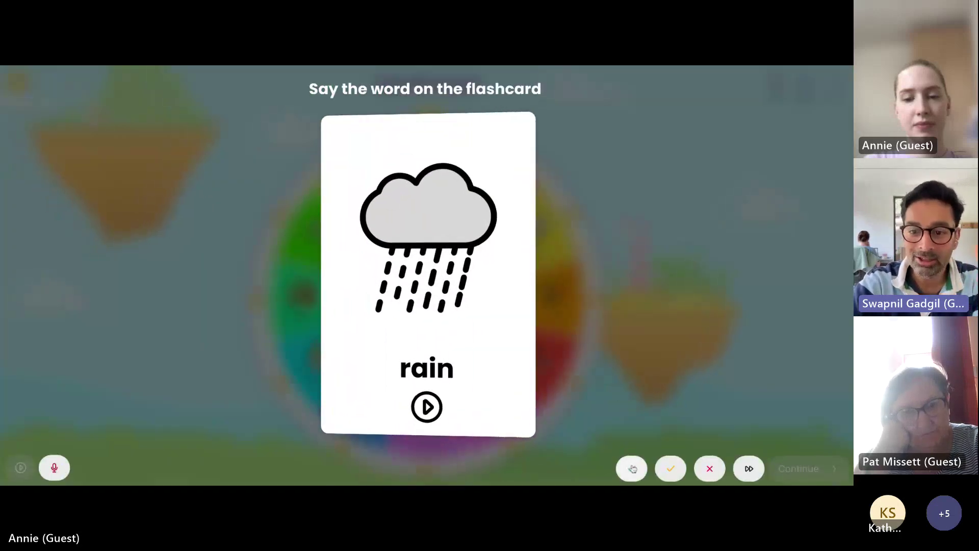
{"action": "left_click", "coordinate": [632, 470]}
{"action": "left_click", "coordinate": [785, 469]}
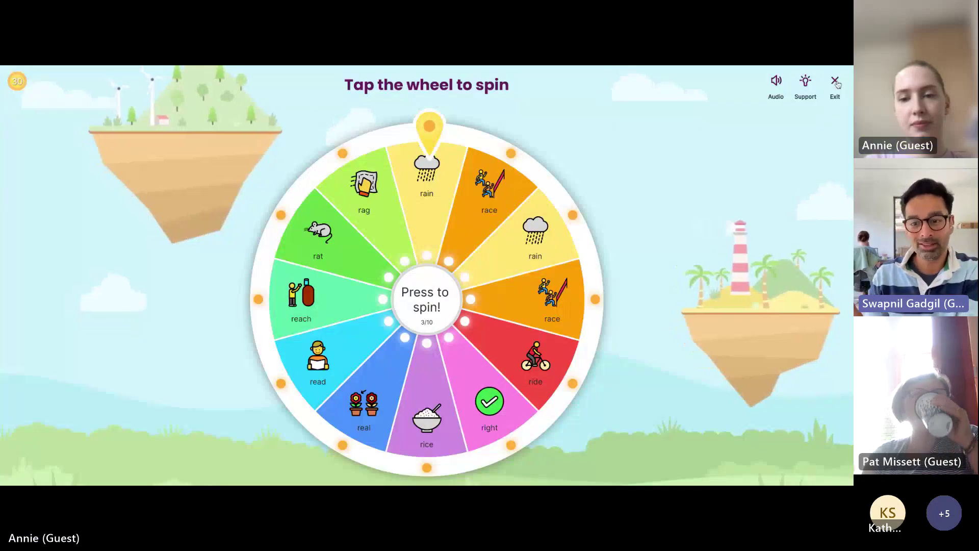
Step: Exit and finish the spinner game early, and proceed to its activity report
{"action": "left_click", "coordinate": [836, 86]}
{"action": "left_click", "coordinate": [744, 297]}
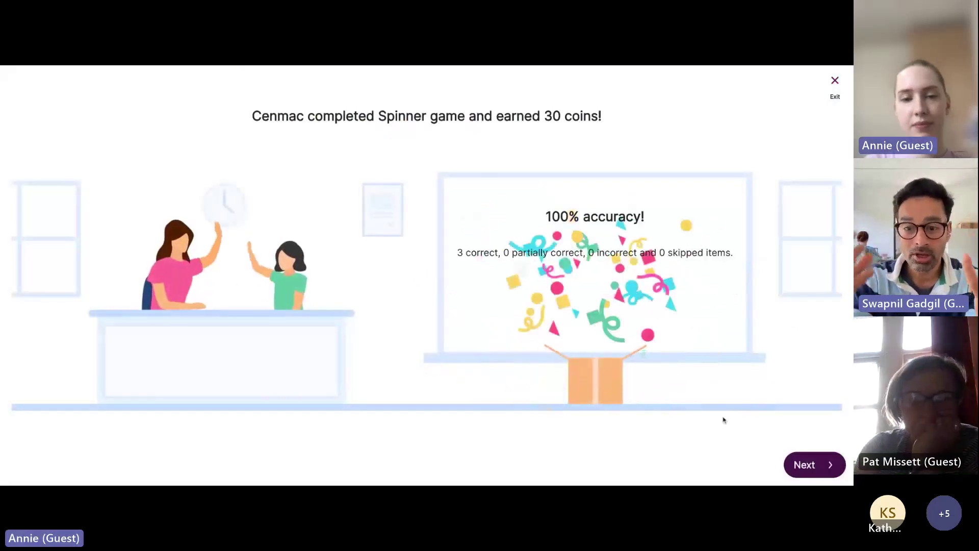
{"action": "left_click", "coordinate": [802, 466]}
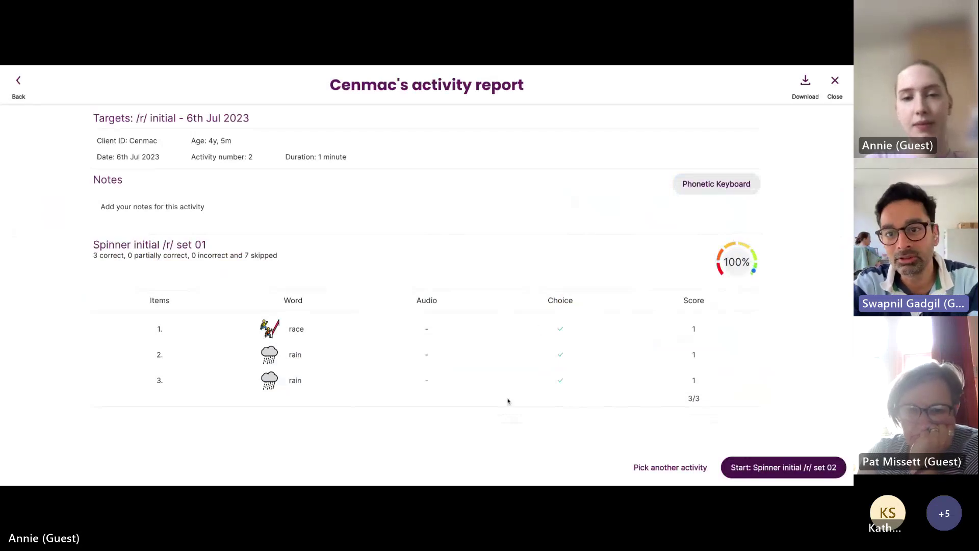
{"action": "left_click", "coordinate": [837, 84]}
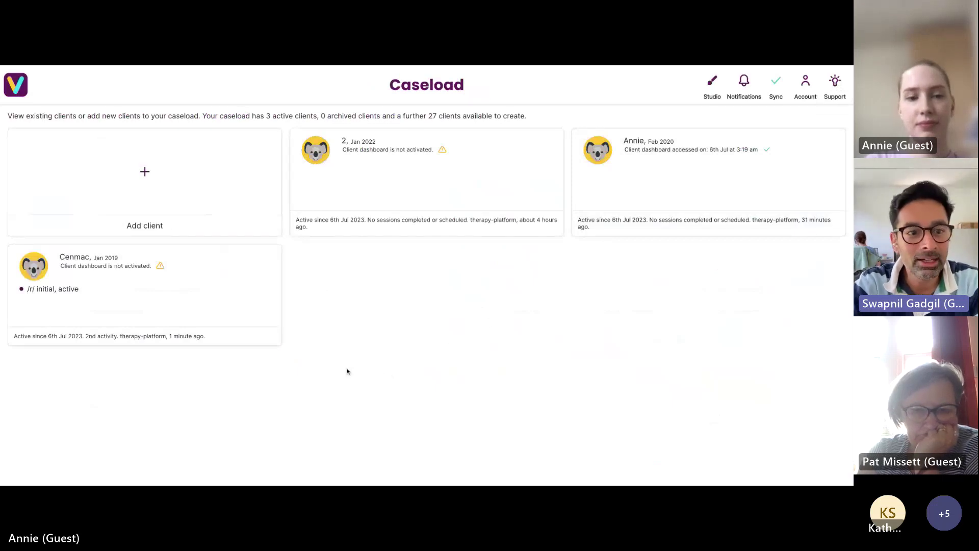
{"action": "left_click", "coordinate": [228, 284]}
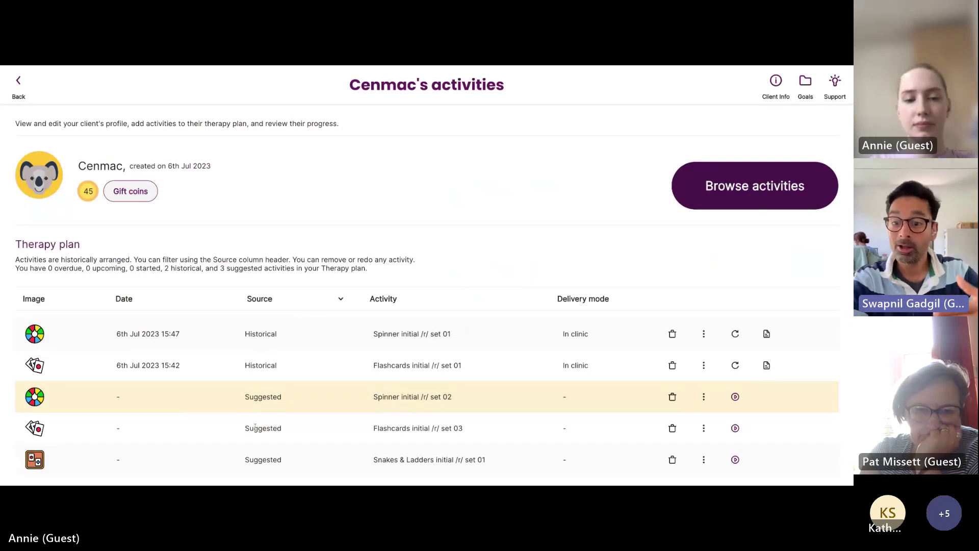
{"action": "scroll", "coordinate": [224, 466], "scroll_direction": "down", "scroll_amount": 1}
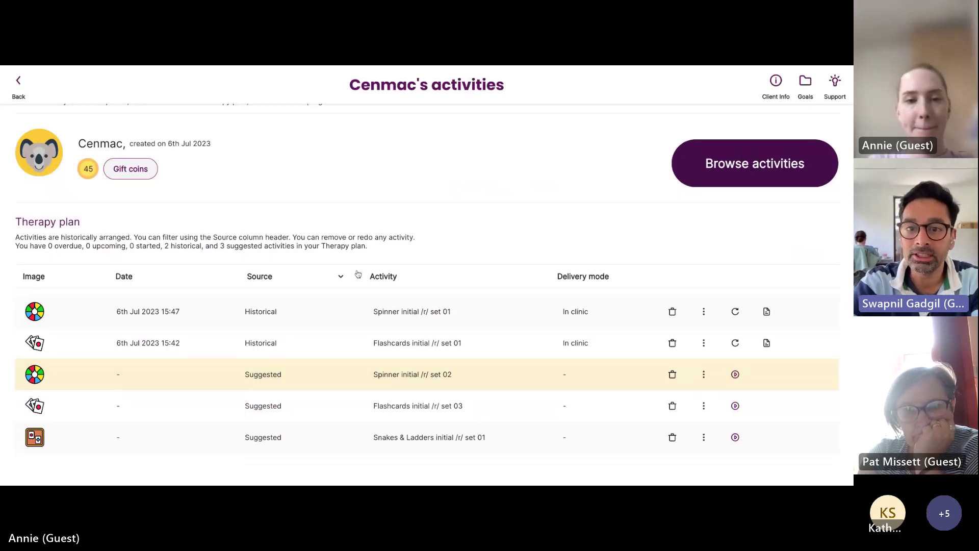
Step: Open Cenmac's goals and browse the library activities linked to the /r/ initial goal
{"action": "left_click", "coordinate": [803, 90]}
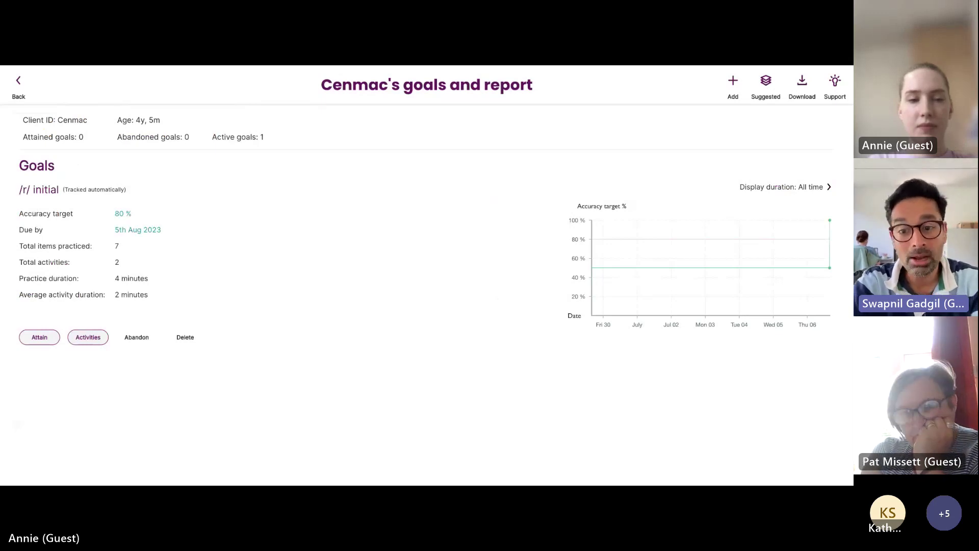
{"action": "left_click", "coordinate": [89, 337]}
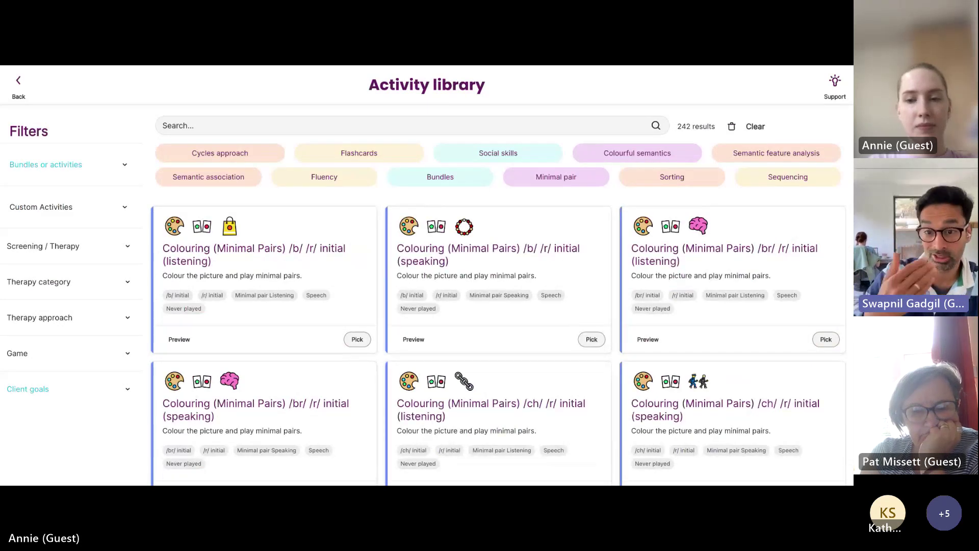
{"action": "scroll", "coordinate": [253, 350], "scroll_direction": "down", "scroll_amount": 8}
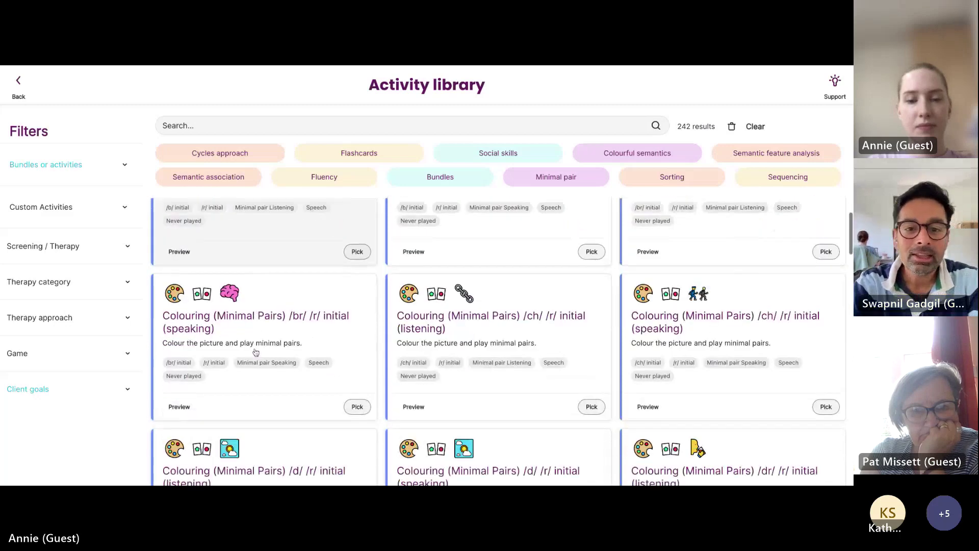
{"action": "scroll", "coordinate": [256, 352], "scroll_direction": "down", "scroll_amount": 10}
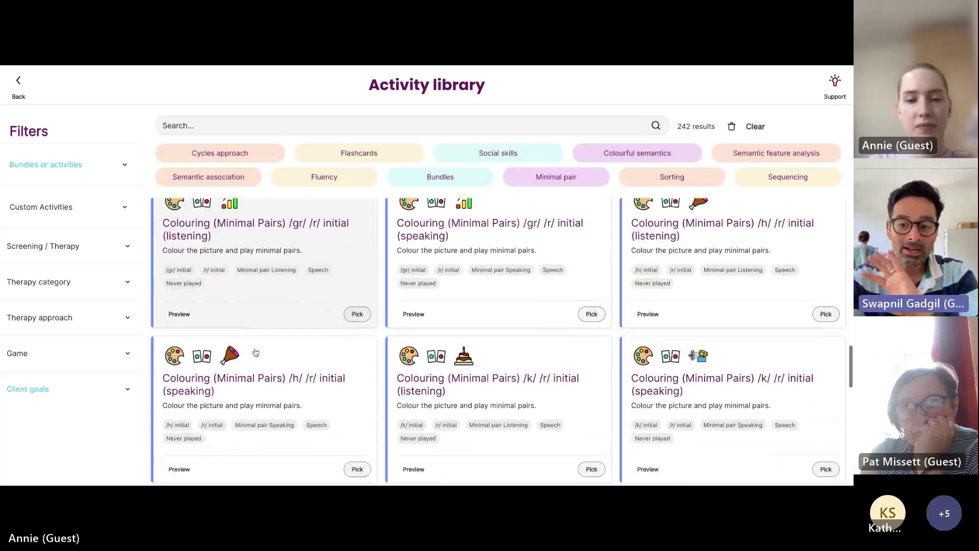
{"action": "scroll", "coordinate": [227, 356], "scroll_direction": "down", "scroll_amount": 8}
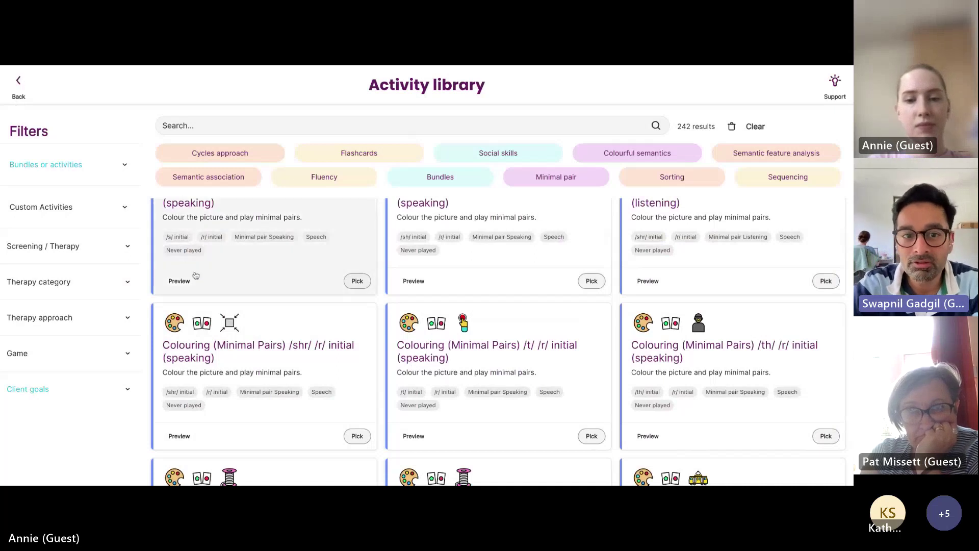
Step: Pick the Colouring (Minimal Pairs) /shr/, /t/ and /th/ to /r/ initial speaking activities, plus the /v/ to /r/ listening and speaking ones
{"action": "left_click", "coordinate": [282, 357]}
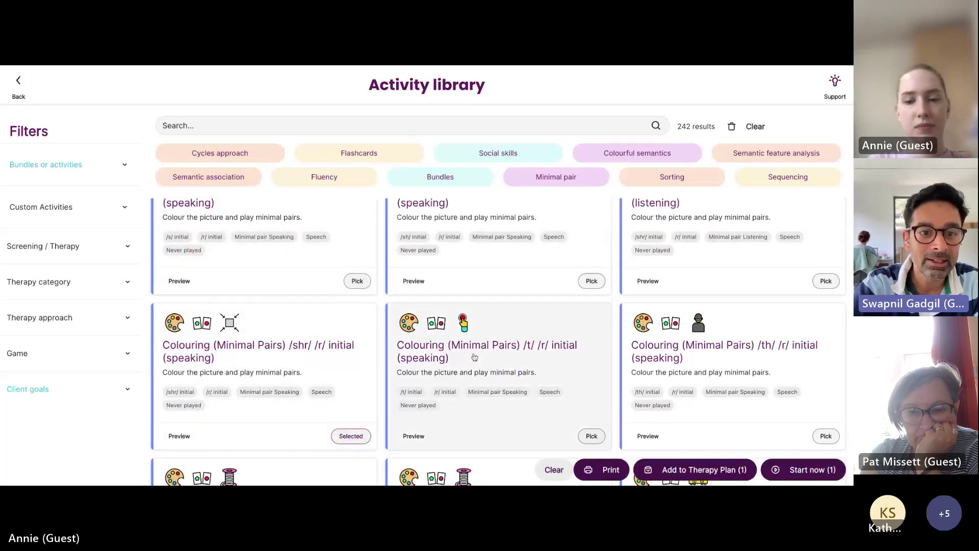
{"action": "left_click", "coordinate": [474, 357]}
{"action": "left_click", "coordinate": [705, 366]}
{"action": "scroll", "coordinate": [705, 366], "scroll_direction": "down", "scroll_amount": 5}
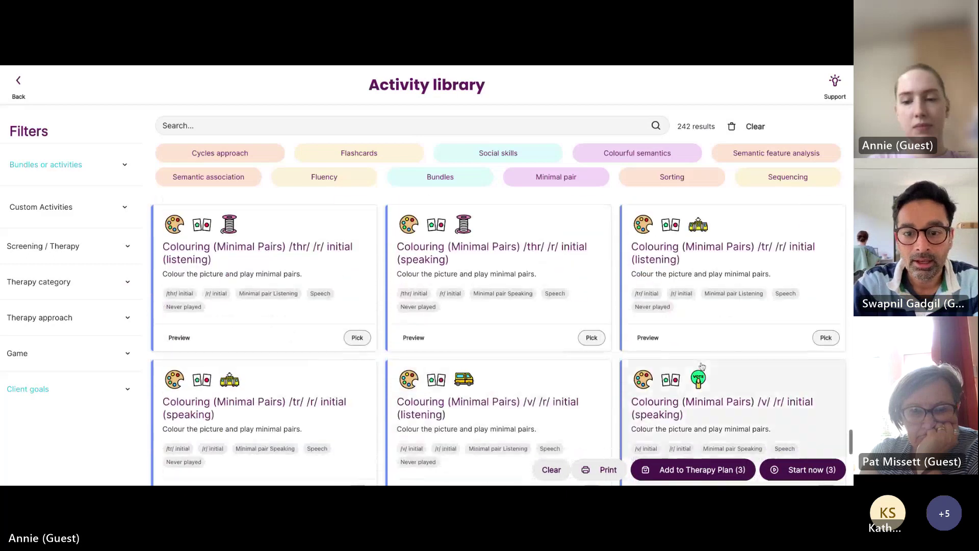
{"action": "left_click", "coordinate": [555, 395]}
{"action": "left_click", "coordinate": [668, 397]}
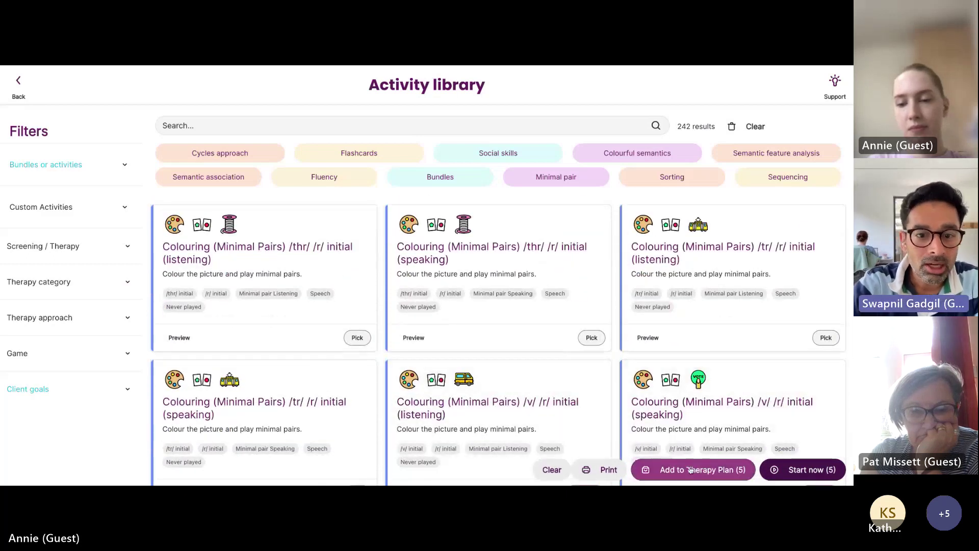
Step: Add the five picked colouring activities to Cenmac's therapy plan
{"action": "scroll", "coordinate": [743, 389], "scroll_direction": "down", "scroll_amount": 3}
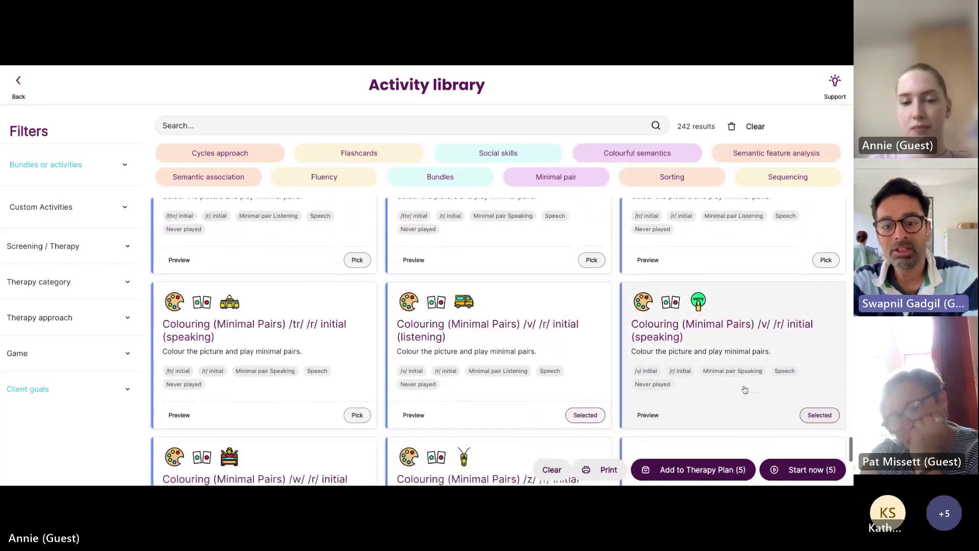
{"action": "scroll", "coordinate": [745, 390], "scroll_direction": "down", "scroll_amount": 2}
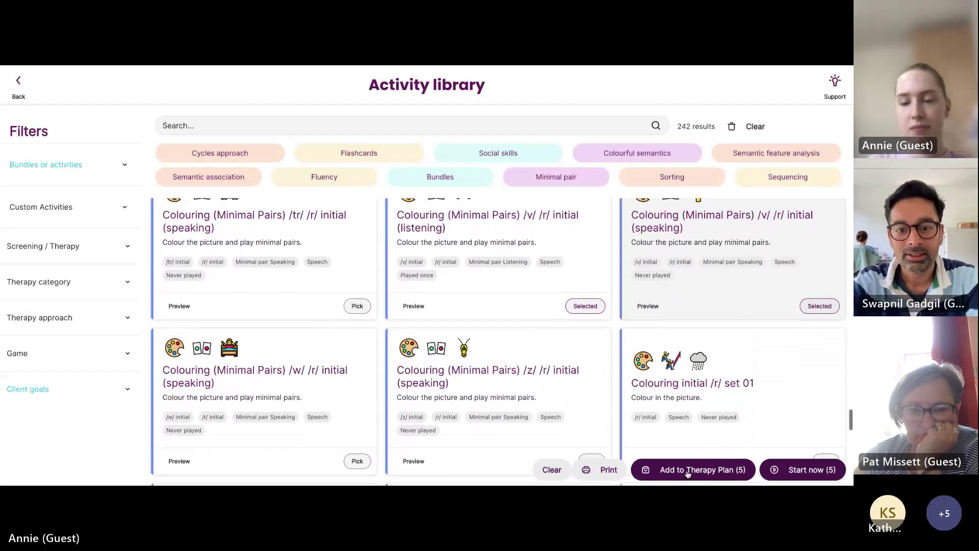
{"action": "left_click", "coordinate": [688, 469]}
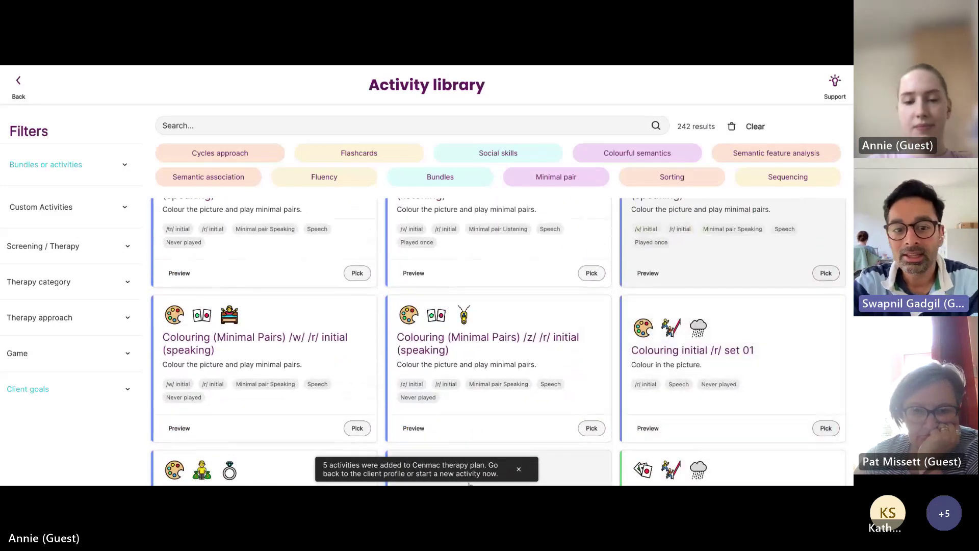
Step: Return to Cenmac's activities page and review the upcoming and suggested activities in the therapy plan
{"action": "left_click", "coordinate": [20, 88]}
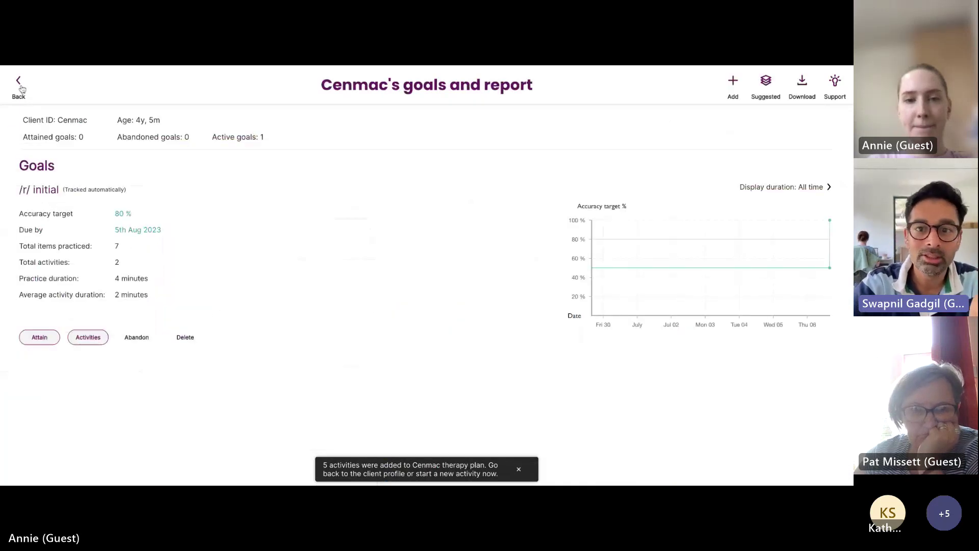
{"action": "left_click", "coordinate": [21, 88]}
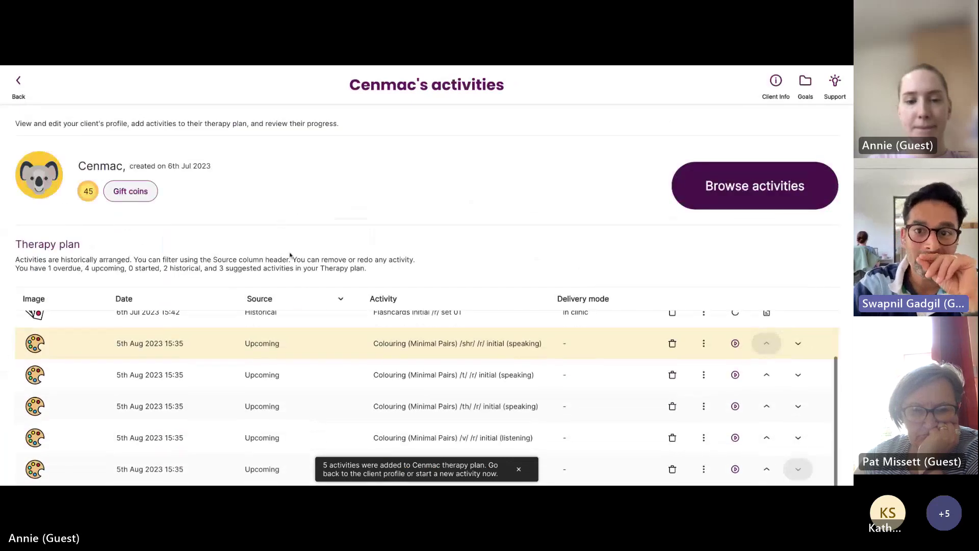
{"action": "scroll", "coordinate": [298, 305], "scroll_direction": "down", "scroll_amount": 3}
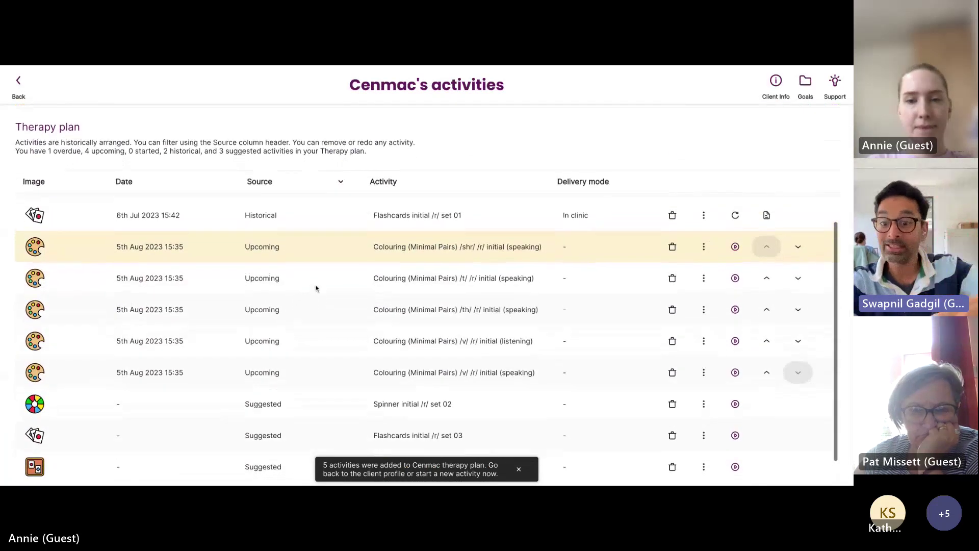
{"action": "scroll", "coordinate": [656, 142], "scroll_direction": "up", "scroll_amount": 1}
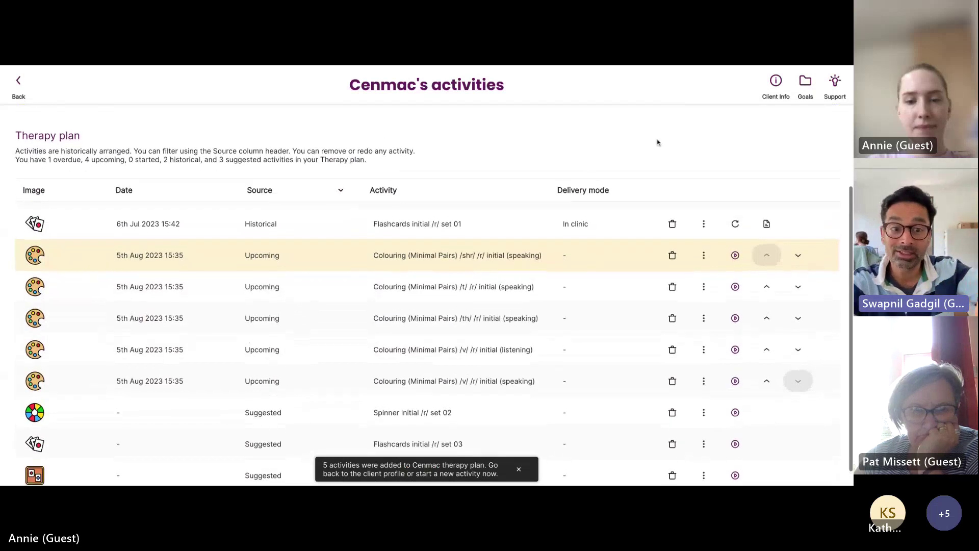
{"action": "scroll", "coordinate": [657, 142], "scroll_direction": "up", "scroll_amount": 1}
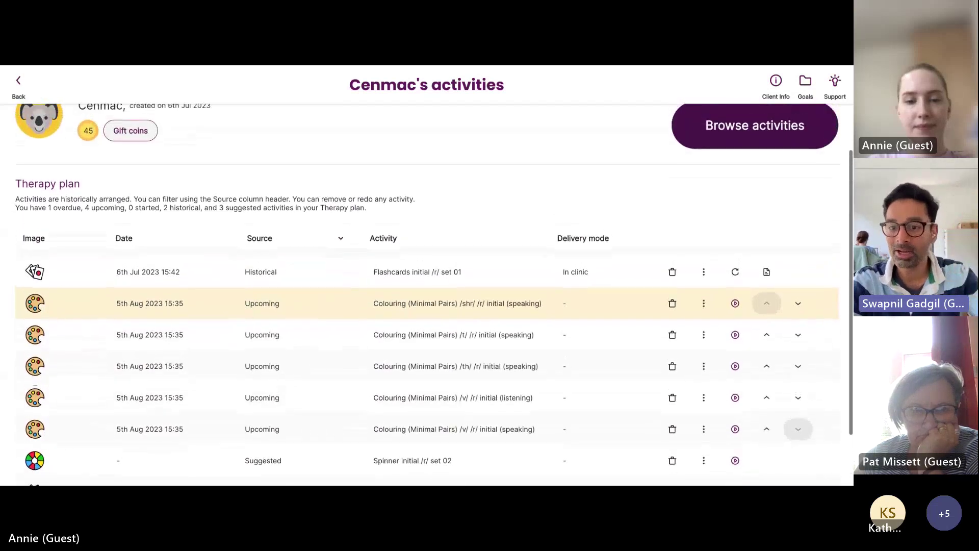
Step: Open Cenmac's client information and look through the assigned homework and suggested activities on the client dashboard
{"action": "scroll", "coordinate": [612, 192], "scroll_direction": "up", "scroll_amount": 2}
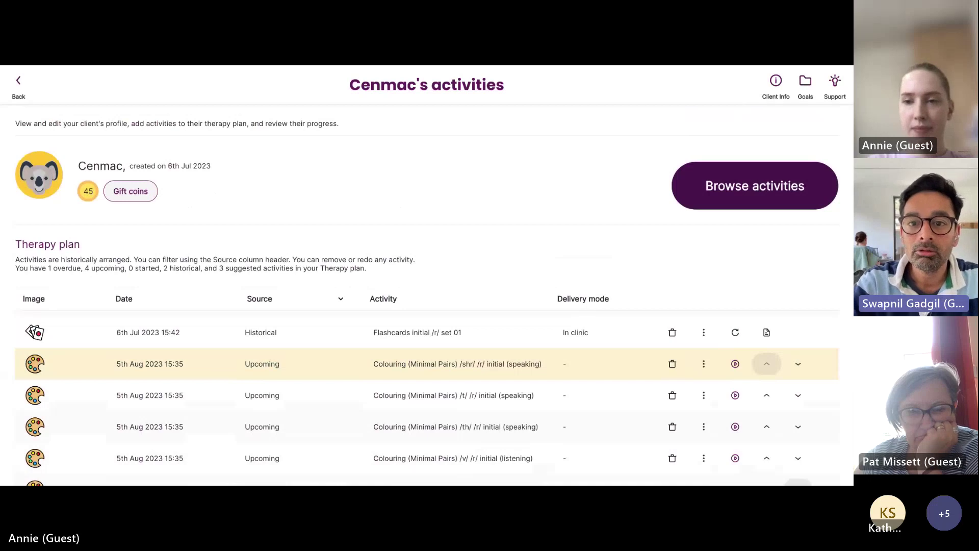
{"action": "left_click", "coordinate": [777, 81]}
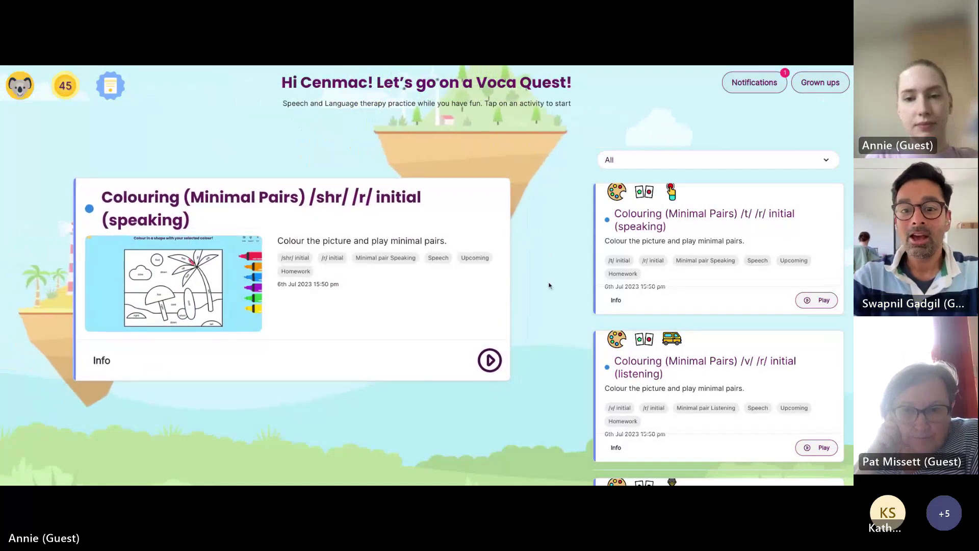
{"action": "scroll", "coordinate": [692, 233], "scroll_direction": "up", "scroll_amount": 1}
{"action": "scroll", "coordinate": [691, 233], "scroll_direction": "down", "scroll_amount": 1}
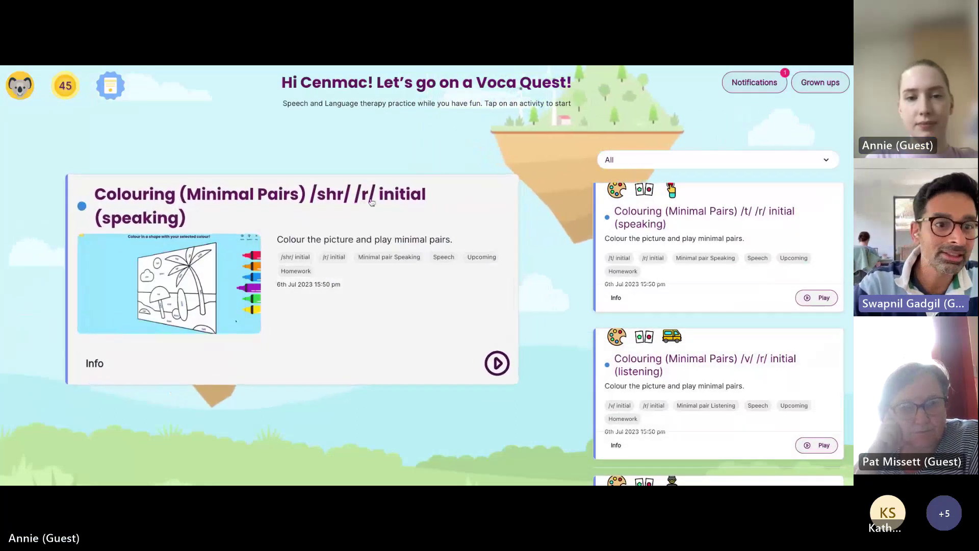
{"action": "scroll", "coordinate": [647, 252], "scroll_direction": "down", "scroll_amount": 5}
{"action": "scroll", "coordinate": [646, 252], "scroll_direction": "down", "scroll_amount": 3}
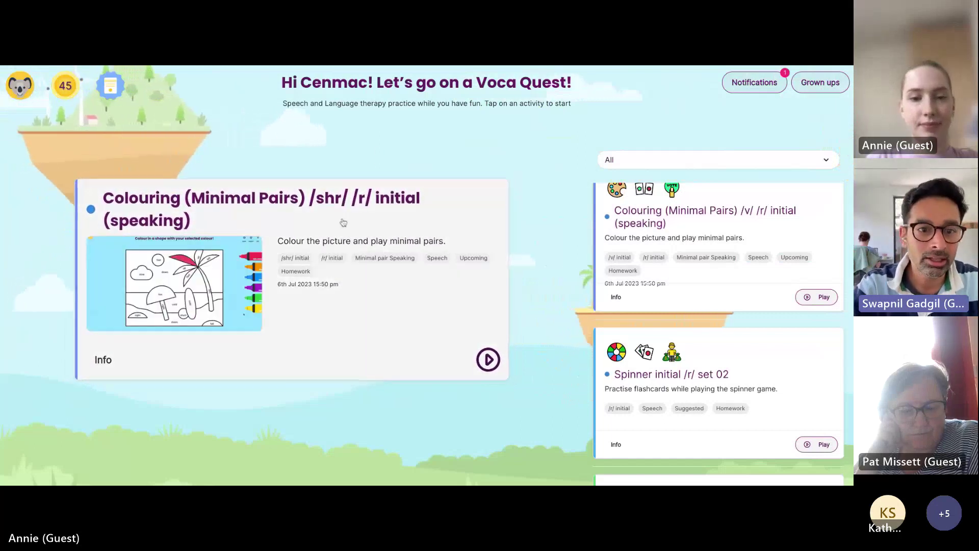
Step: Play the Colouring (Minimal Pairs) /shr/ /r/ initial speaking activity, answer "An ice" with rink, and exit
{"action": "left_click", "coordinate": [422, 286]}
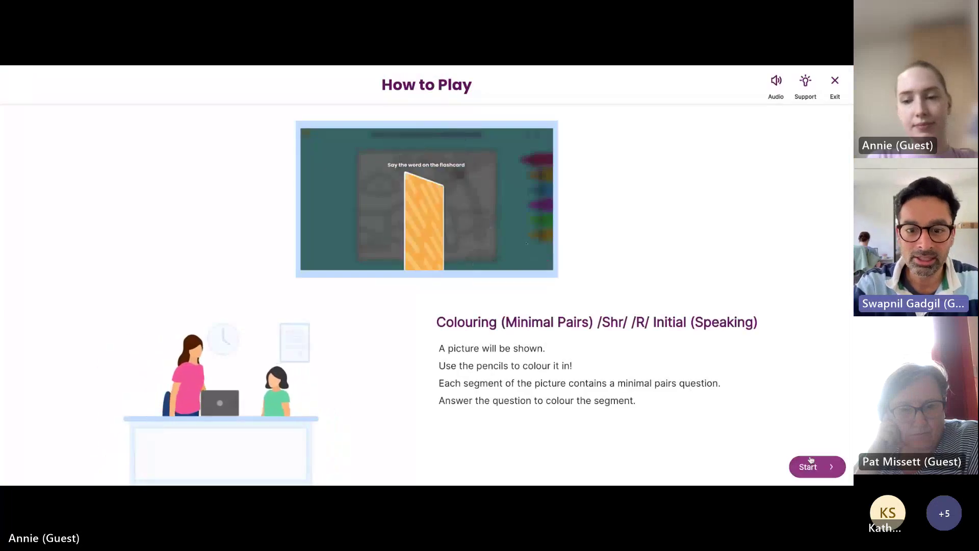
{"action": "left_click", "coordinate": [810, 465]}
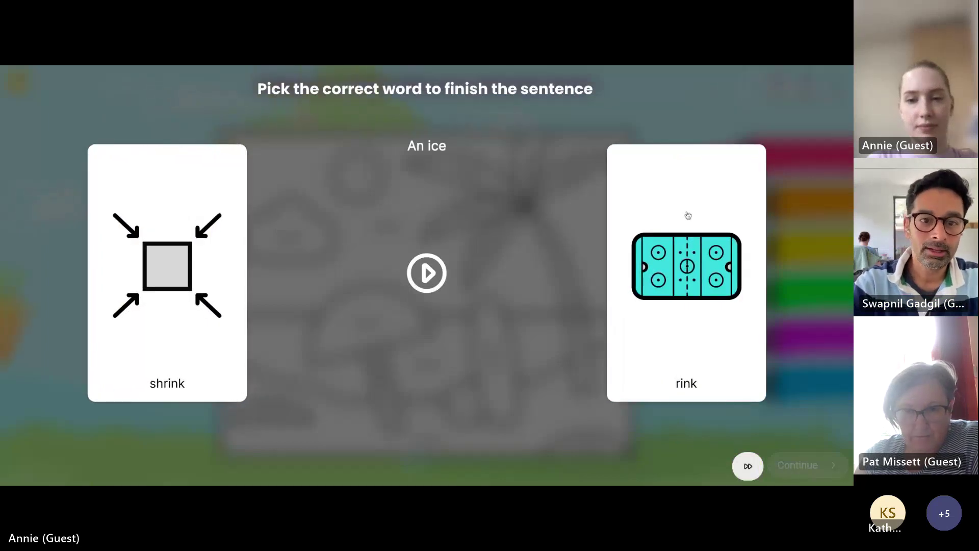
{"action": "left_click", "coordinate": [688, 215]}
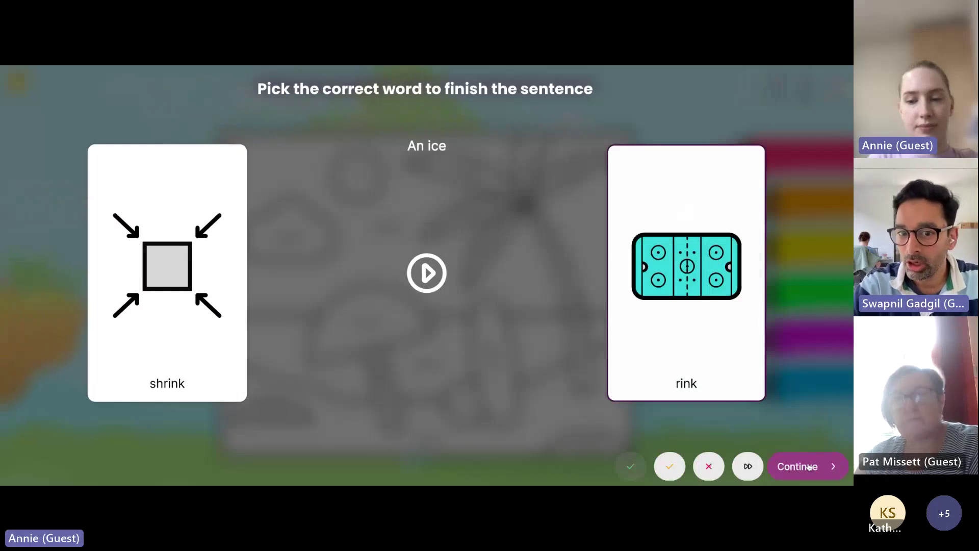
{"action": "left_click", "coordinate": [809, 467]}
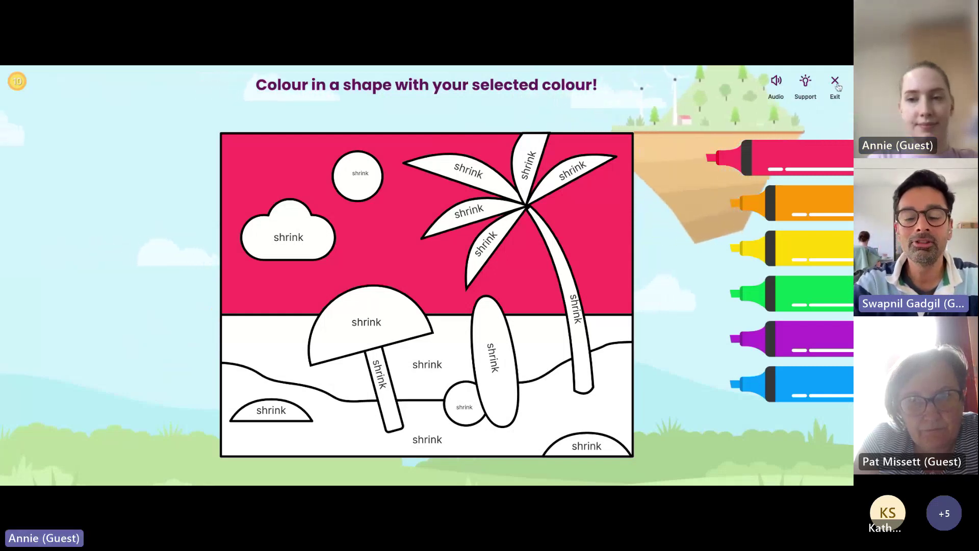
{"action": "left_click", "coordinate": [836, 85]}
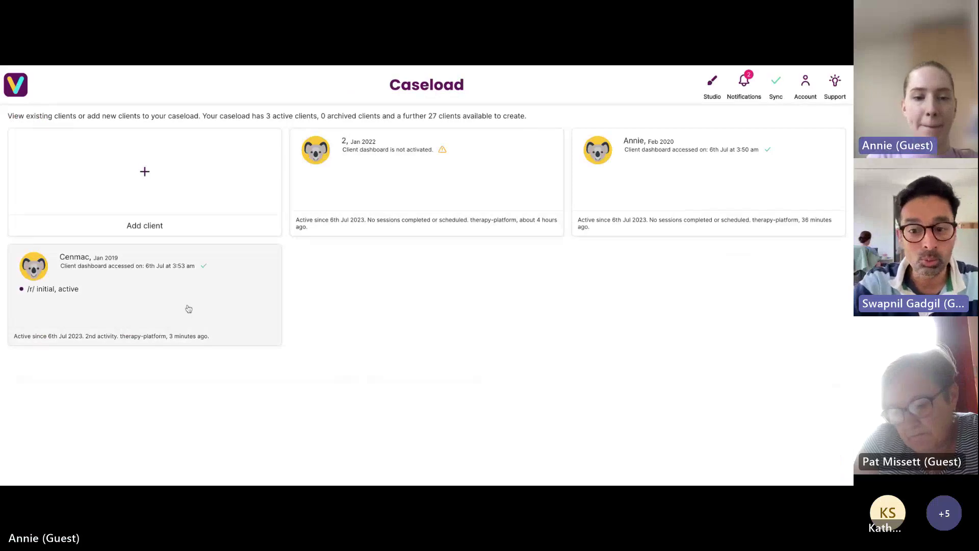
Step: Open Cenmac's activities from the caseload and review the report for the completed colouring /shr/ /r/ initial assignment
{"action": "left_click", "coordinate": [188, 308]}
{"action": "scroll", "coordinate": [316, 390], "scroll_direction": "up", "scroll_amount": 1}
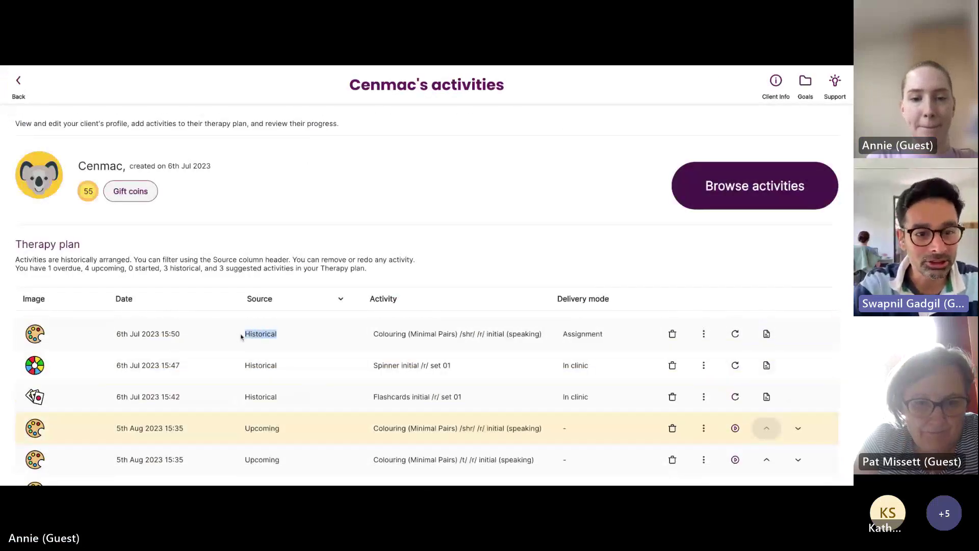
{"action": "left_click_drag", "start_coordinate": [241, 336], "coordinate": [517, 335]}
{"action": "left_click_drag", "start_coordinate": [242, 336], "coordinate": [602, 334]}
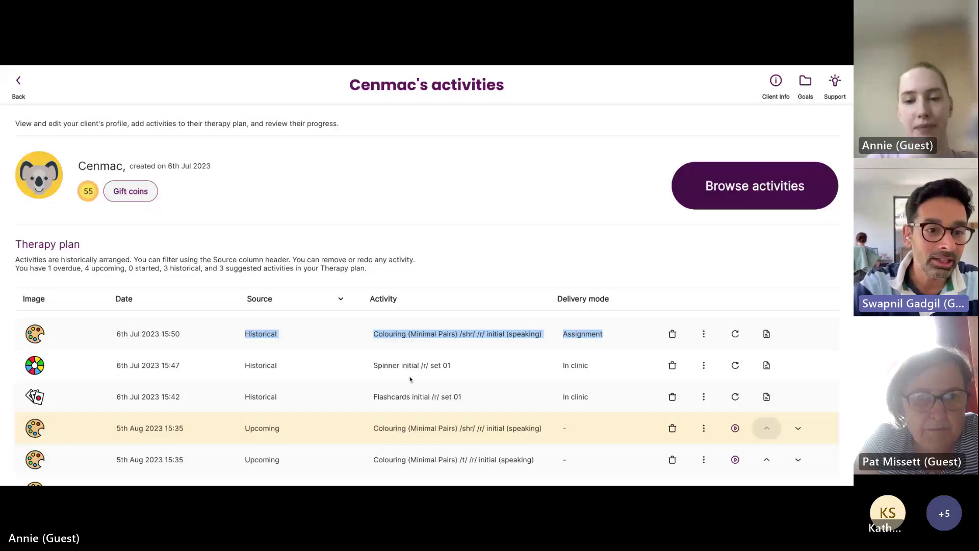
{"action": "left_click", "coordinate": [758, 319]}
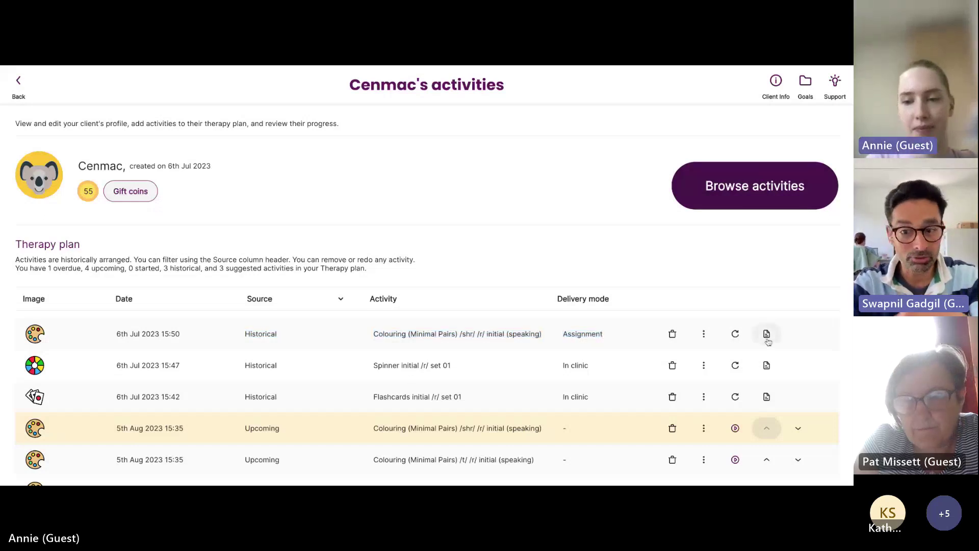
{"action": "left_click", "coordinate": [767, 334]}
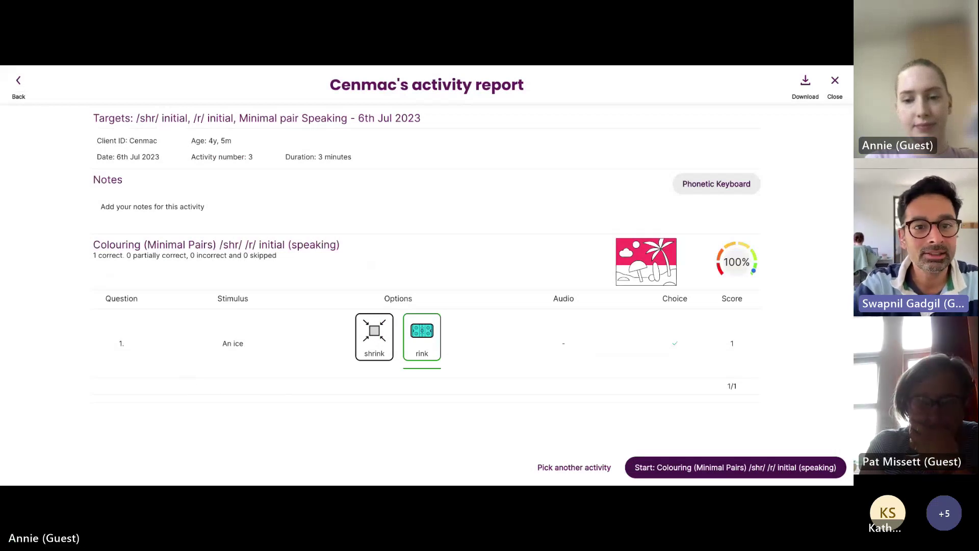
{"action": "left_click", "coordinate": [19, 84]}
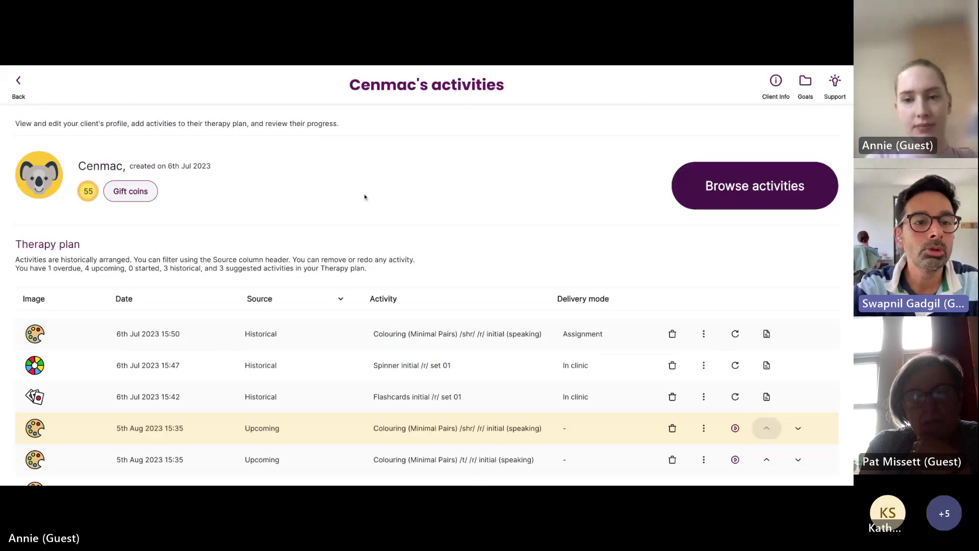
Step: Leave Cenmac's activities, view the practitioner account profile, and return to the caseload
{"action": "left_click", "coordinate": [19, 82]}
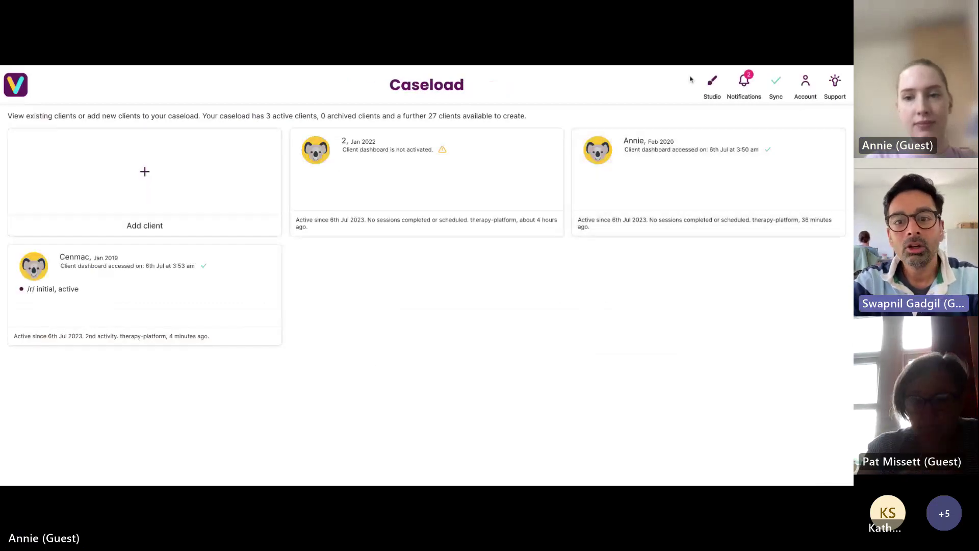
{"action": "left_click", "coordinate": [801, 84]}
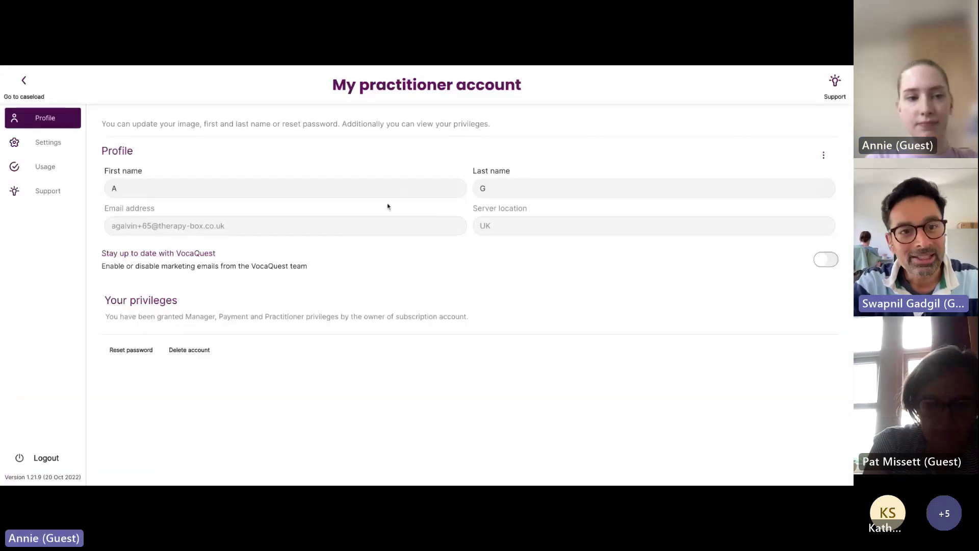
{"action": "left_click", "coordinate": [23, 82]}
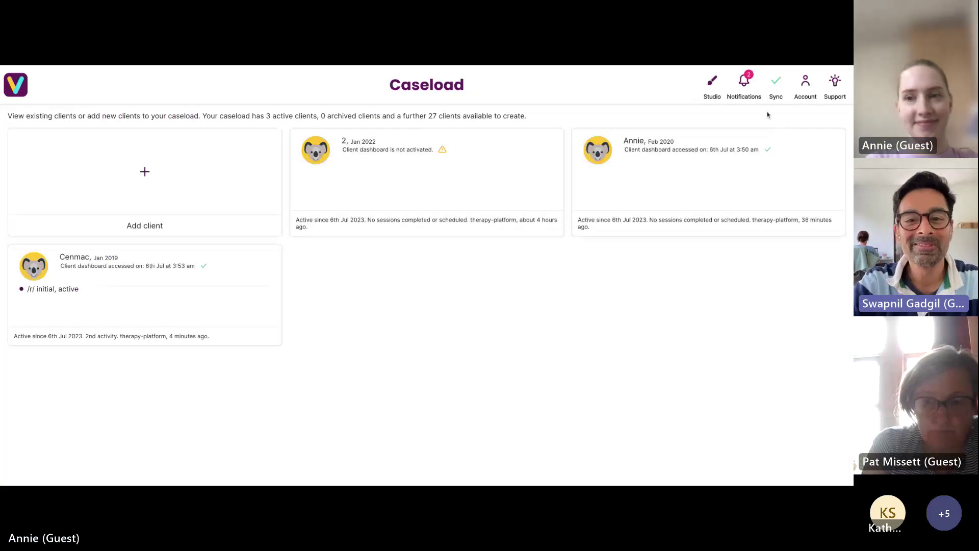
Step: Start a custom activity in Voca Quest Studio named New with Vocabulary as its target
{"action": "left_click", "coordinate": [713, 84]}
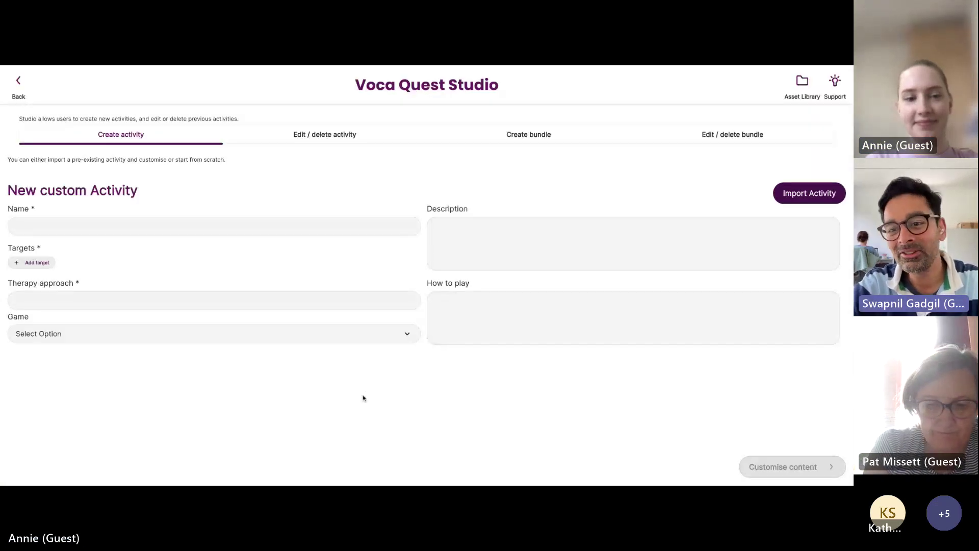
{"action": "left_click", "coordinate": [211, 229]}
{"action": "type", "text": "New"}
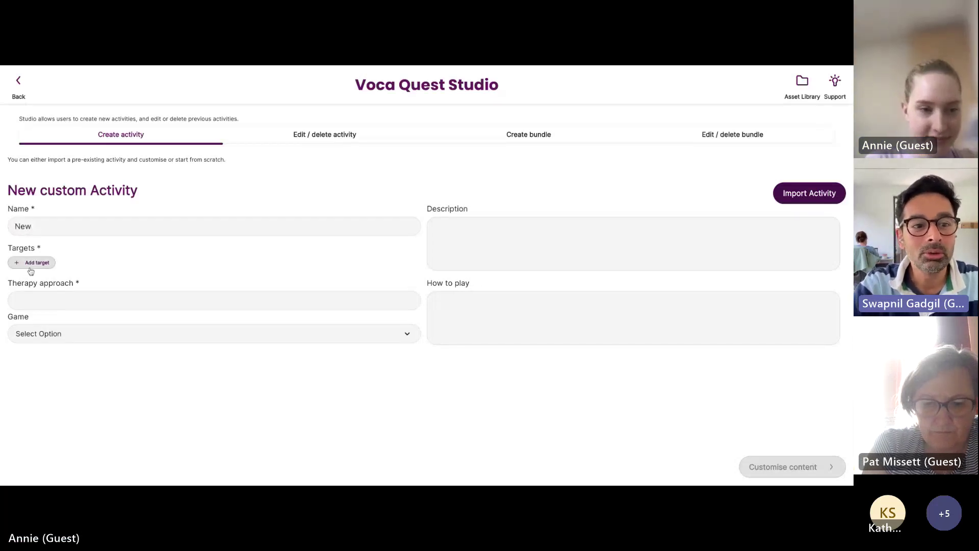
{"action": "left_click", "coordinate": [31, 263]}
{"action": "left_click", "coordinate": [358, 278]}
{"action": "type", "text": "Voc"}
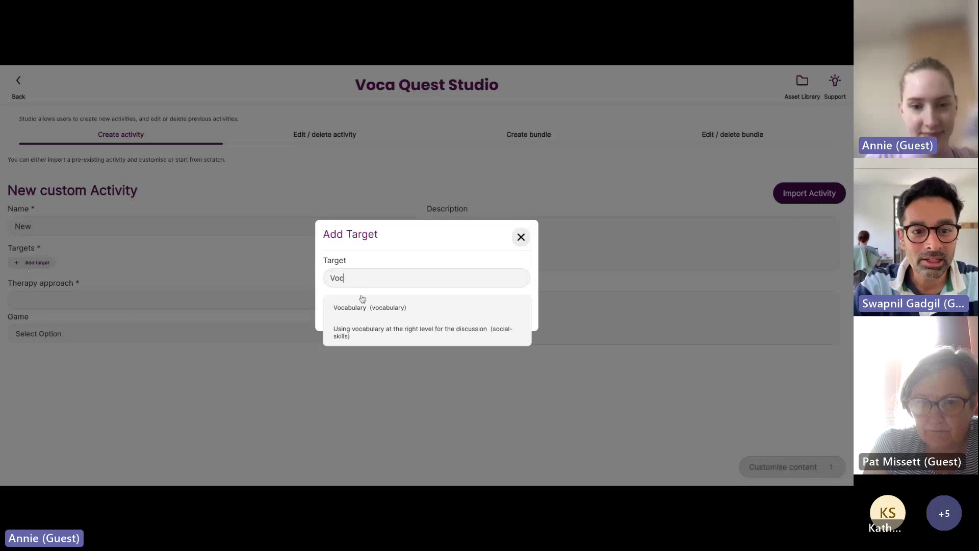
{"action": "left_click", "coordinate": [363, 307]}
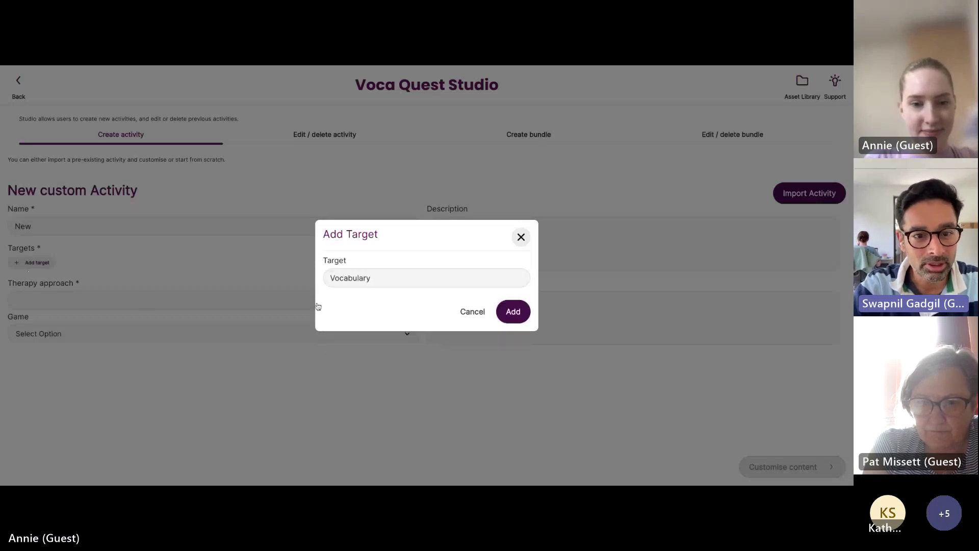
{"action": "left_click", "coordinate": [513, 310]}
Step: Set the custom activity's therapy approach to Flashcard and its game to Colouring game
{"action": "left_click", "coordinate": [234, 302]}
{"action": "type", "text": "Flash"}
{"action": "left_click", "coordinate": [203, 321]}
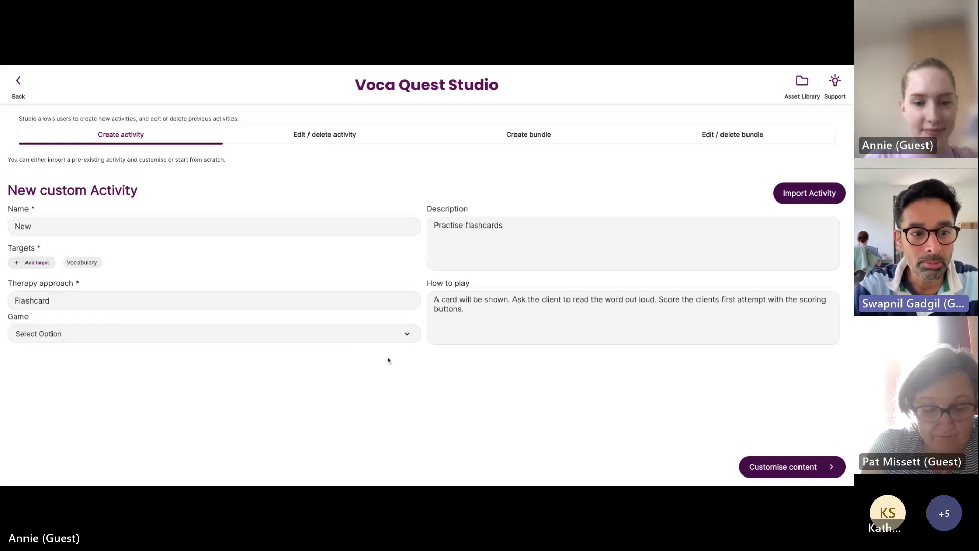
{"action": "left_click", "coordinate": [389, 335]}
{"action": "left_click", "coordinate": [91, 396]}
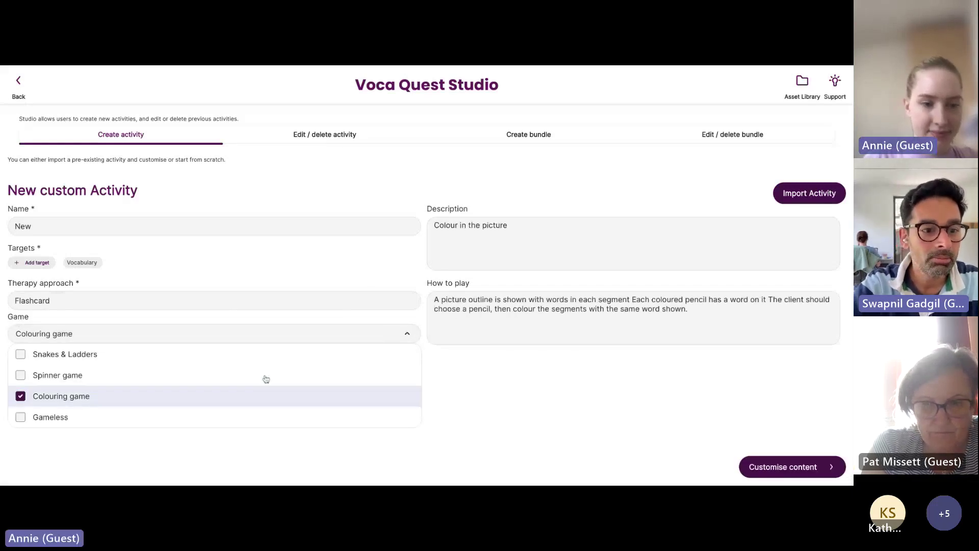
{"action": "left_click", "coordinate": [481, 410]}
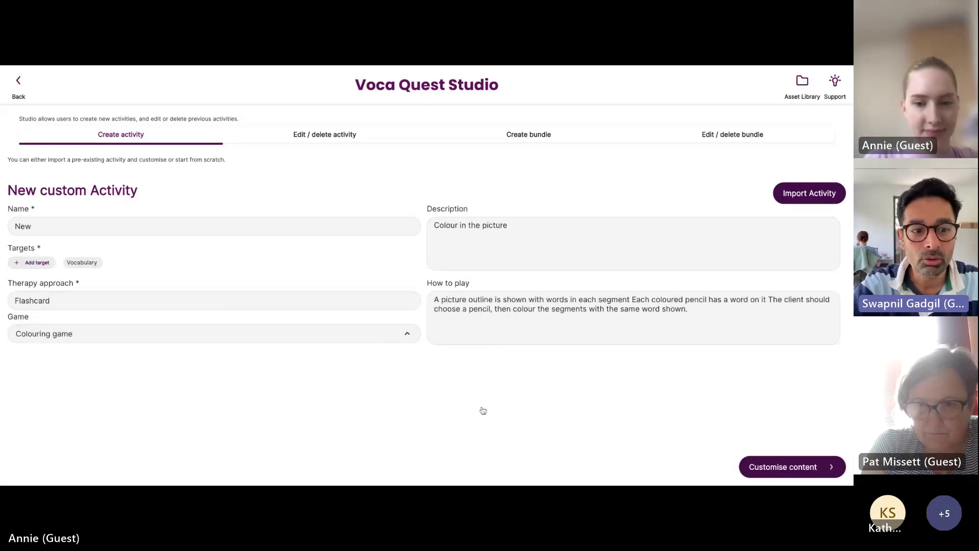
Step: Customise the activity's content and add the single red apple symbol from the Asset Library as the flashcard image
{"action": "left_click", "coordinate": [782, 468]}
{"action": "left_click", "coordinate": [420, 234]}
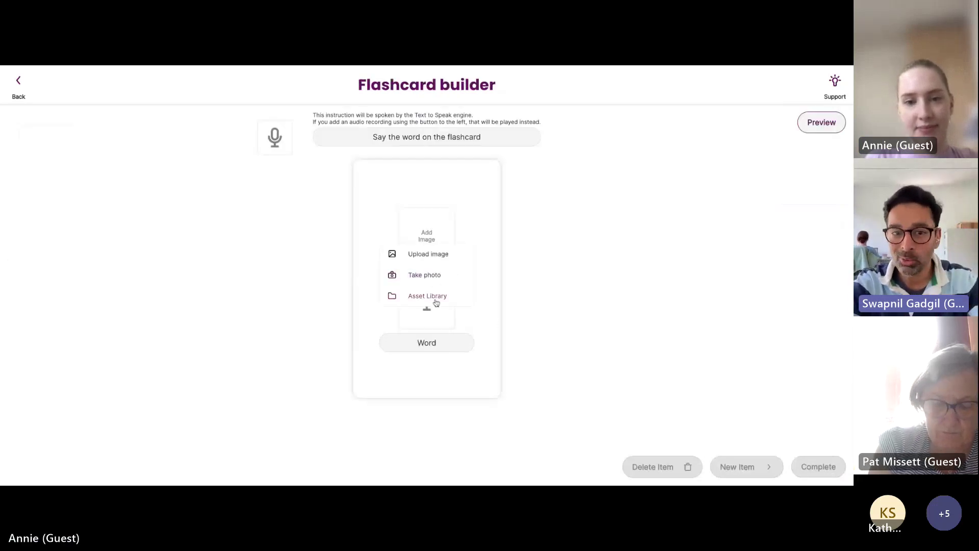
{"action": "left_click", "coordinate": [427, 295]}
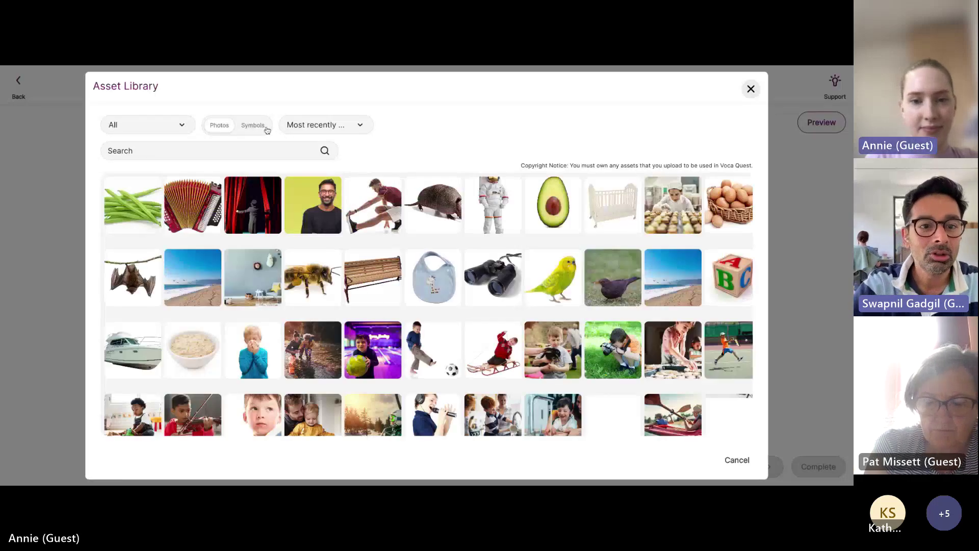
{"action": "left_click", "coordinate": [265, 129]}
{"action": "scroll", "coordinate": [376, 285], "scroll_direction": "down", "scroll_amount": 10}
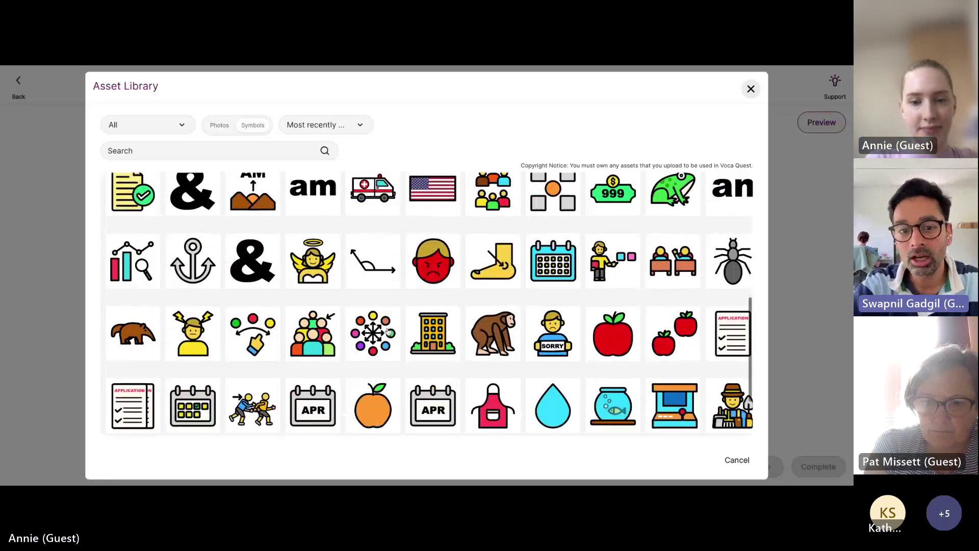
{"action": "scroll", "coordinate": [439, 326], "scroll_direction": "down", "scroll_amount": 1}
{"action": "scroll", "coordinate": [536, 306], "scroll_direction": "down", "scroll_amount": 4}
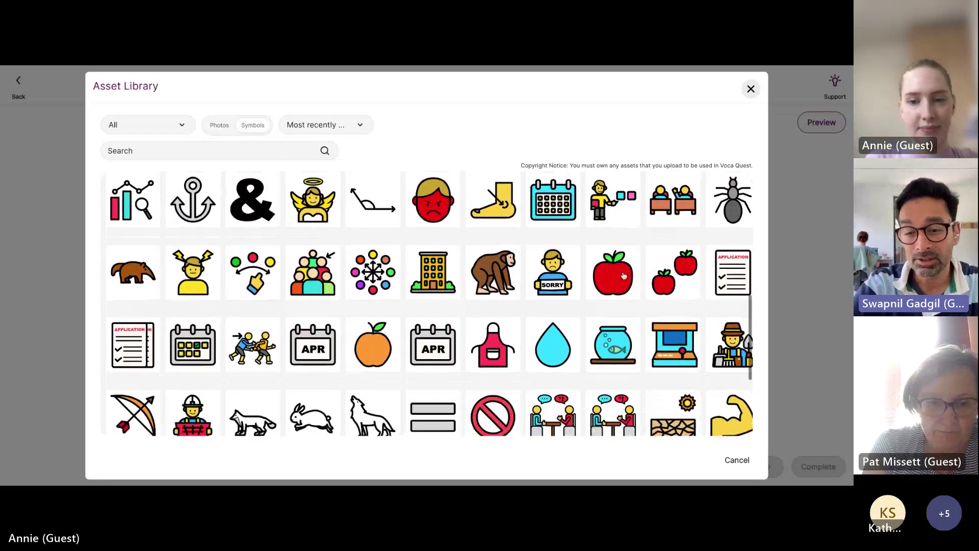
{"action": "left_click", "coordinate": [622, 275]}
Step: Enter the word Apple on the flashcard and view the options for adding audio
{"action": "left_click", "coordinate": [401, 341]}
{"action": "type", "text": "Apple"}
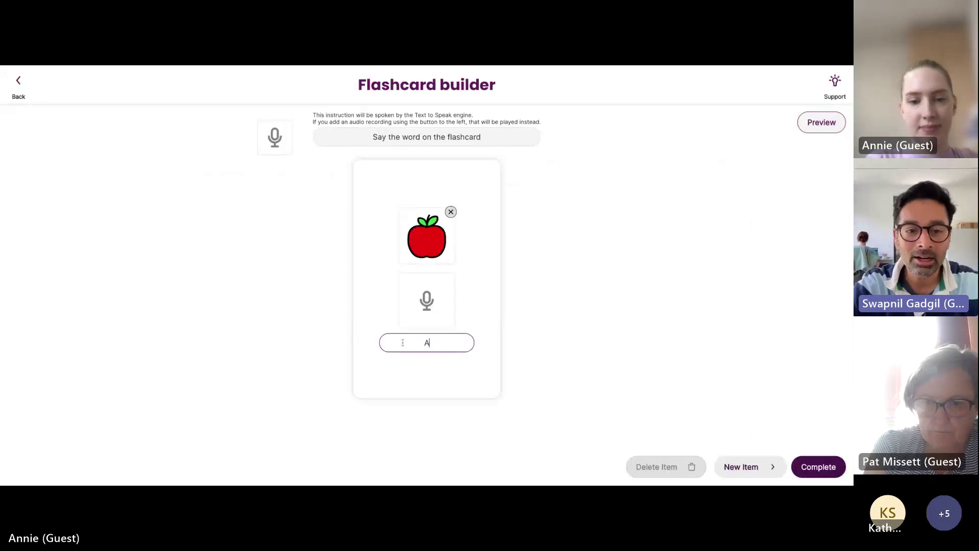
{"action": "key", "text": "Return"}
{"action": "left_click", "coordinate": [414, 315]}
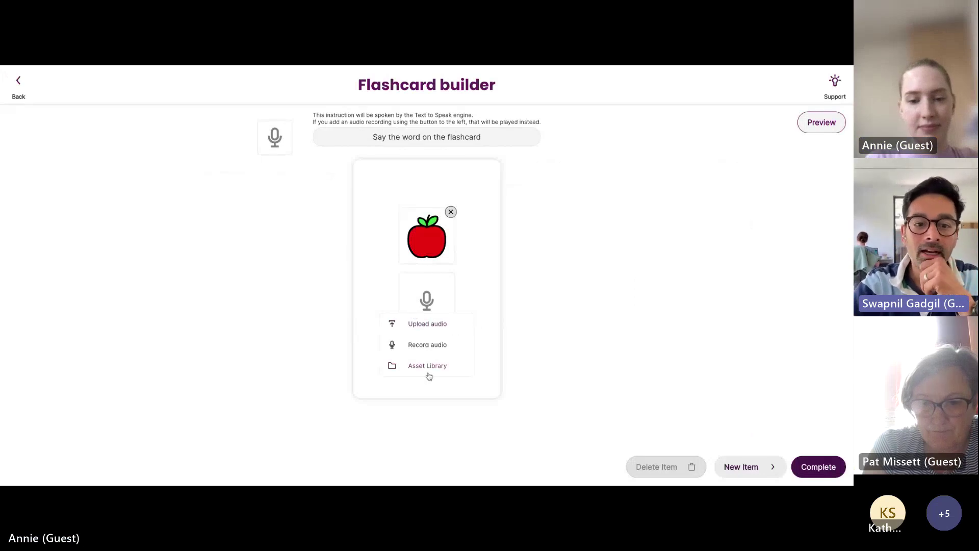
{"action": "left_click", "coordinate": [557, 284]}
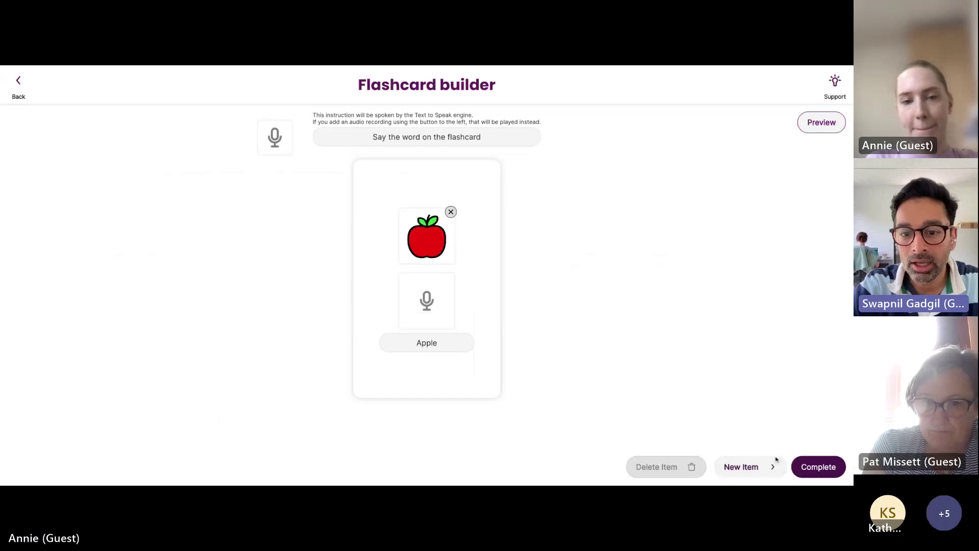
Step: Complete the custom flashcard activity, confirming the right to use its assets
{"action": "left_click", "coordinate": [826, 472]}
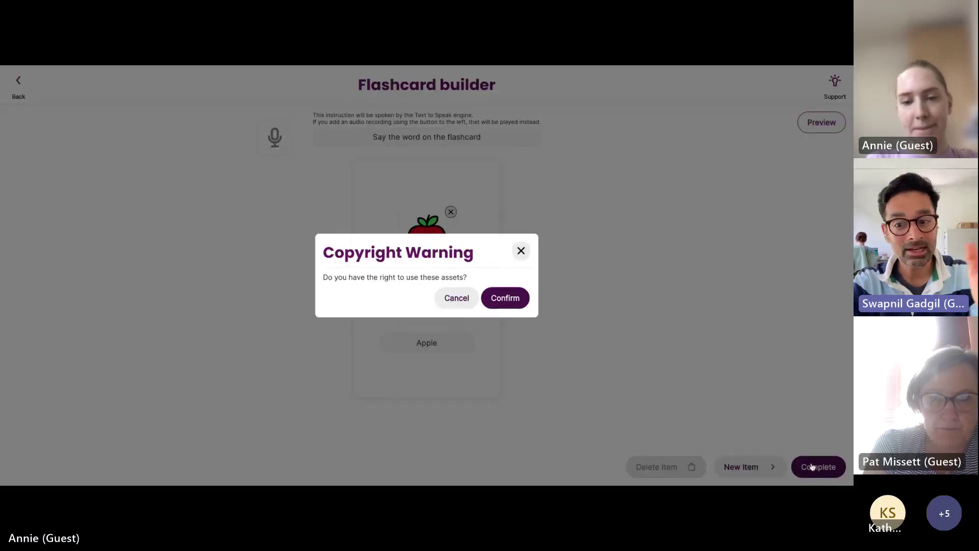
{"action": "left_click", "coordinate": [502, 303]}
{"action": "left_click", "coordinate": [816, 467]}
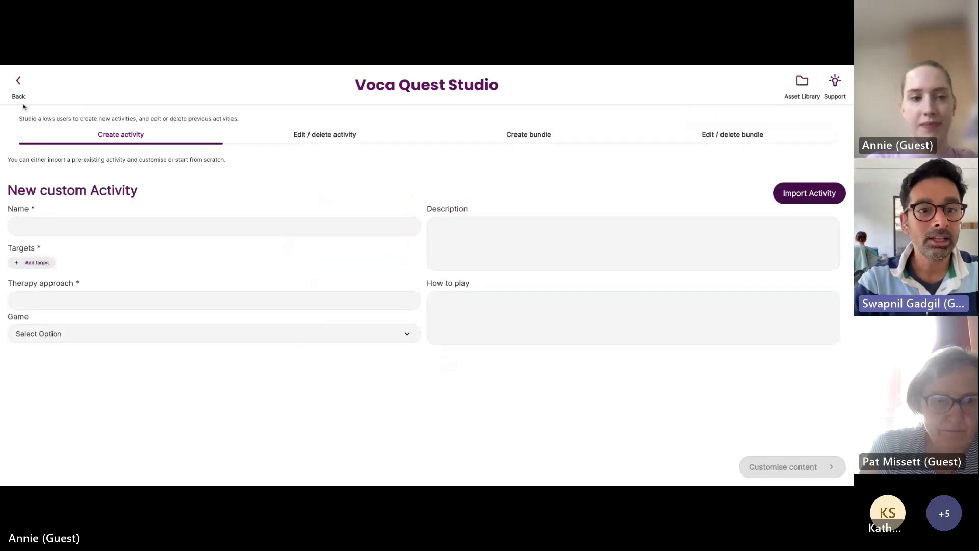
Step: Return to the caseload from the Studio and open Cenmac's activities
{"action": "left_click", "coordinate": [19, 83]}
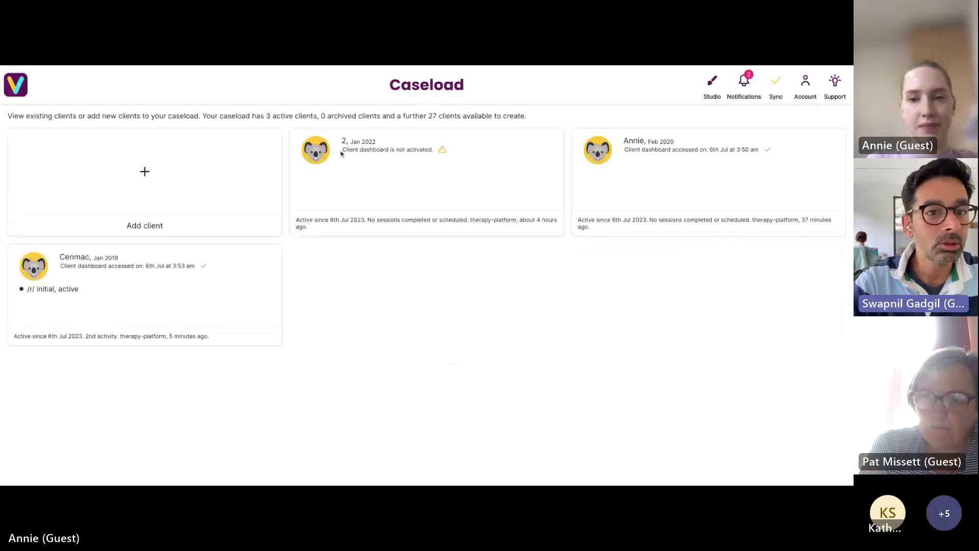
{"action": "left_click", "coordinate": [275, 288]}
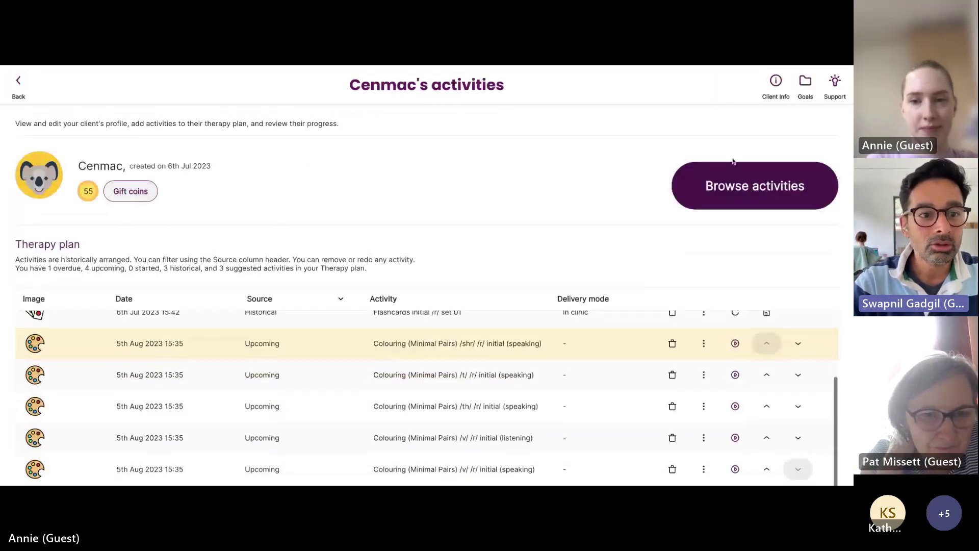
Step: Browse the activity library for Cenmac and filter it to custom content
{"action": "left_click", "coordinate": [729, 176]}
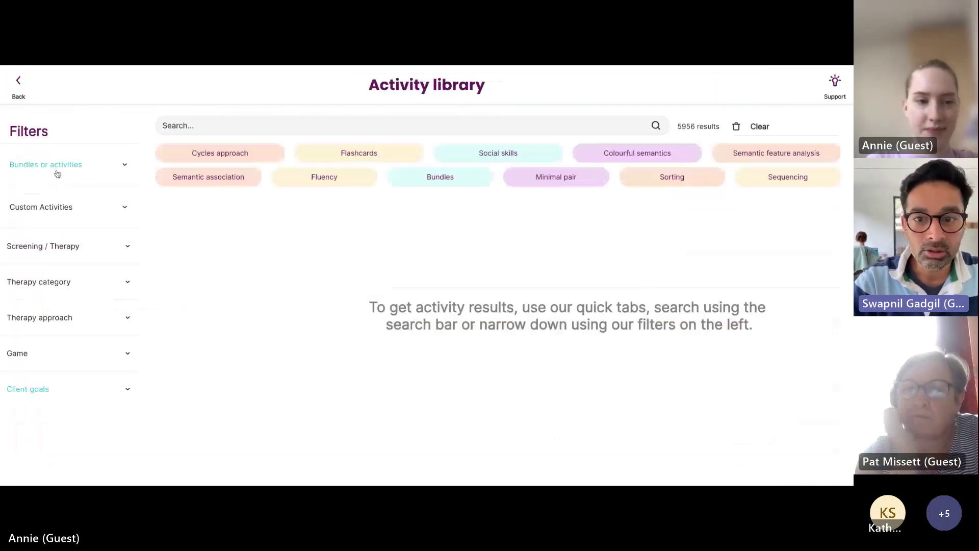
{"action": "left_click", "coordinate": [49, 206]}
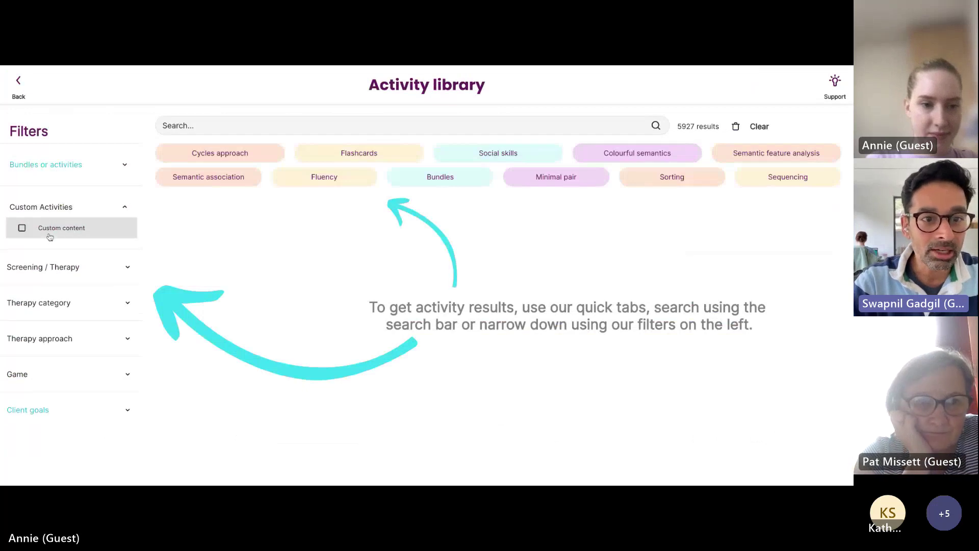
{"action": "left_click", "coordinate": [50, 236]}
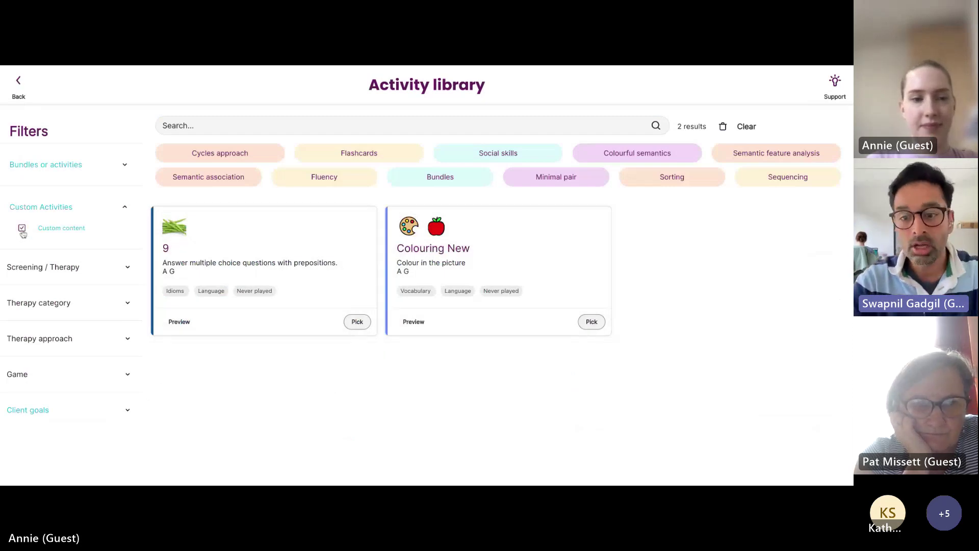
Step: Clear the custom content filter and return from the activity library to the caseload
{"action": "left_click", "coordinate": [22, 228]}
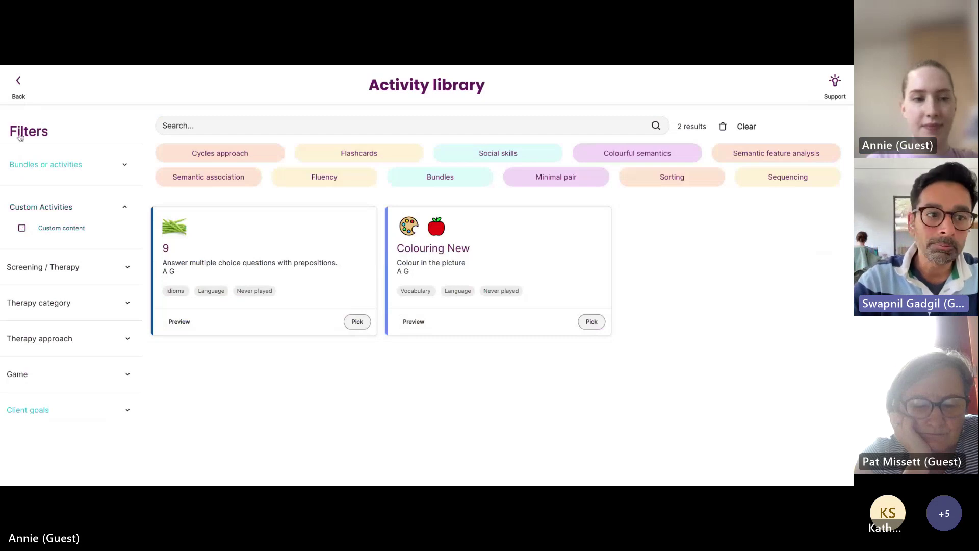
{"action": "left_click", "coordinate": [19, 82]}
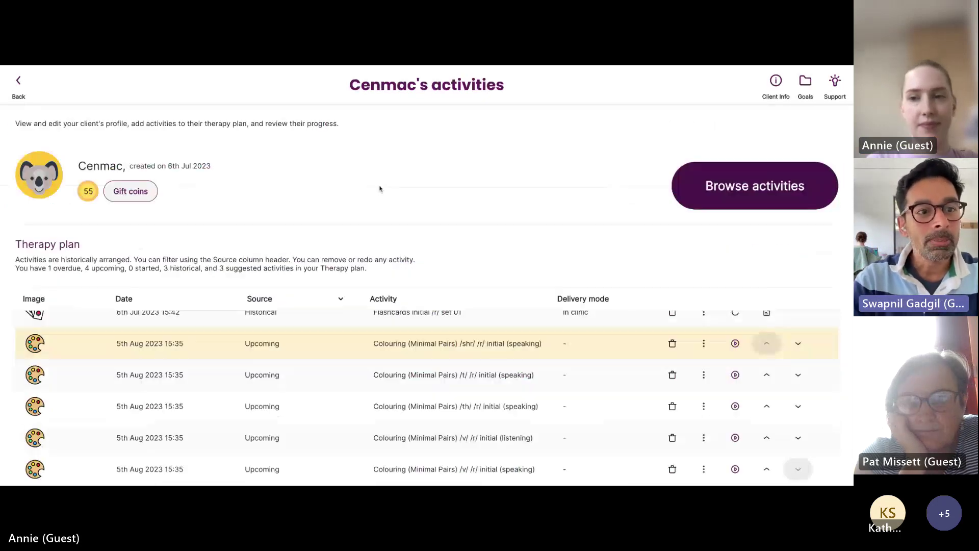
{"action": "left_click", "coordinate": [23, 82]}
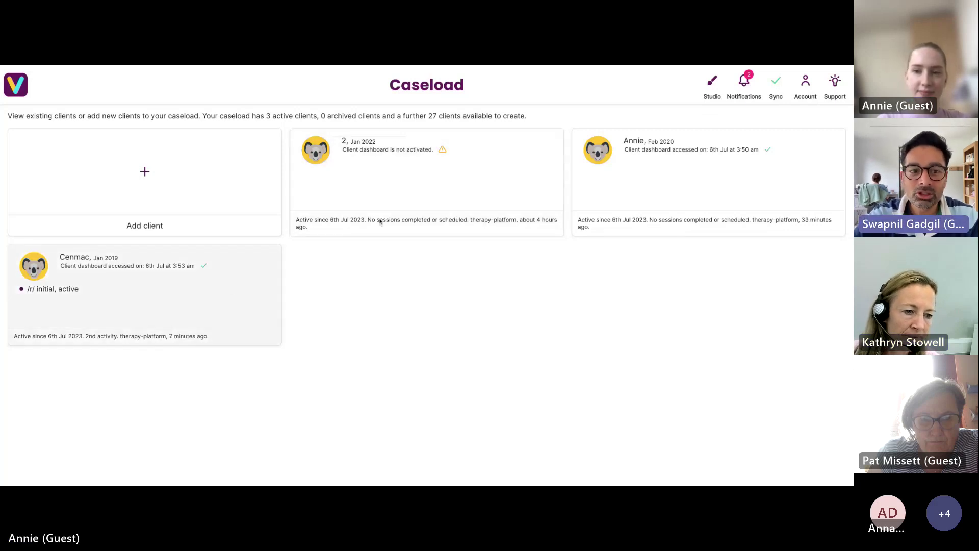
{"action": "left_click", "coordinate": [229, 285]}
{"action": "scroll", "coordinate": [765, 350], "scroll_direction": "down", "scroll_amount": 1}
{"action": "left_click", "coordinate": [129, 190]}
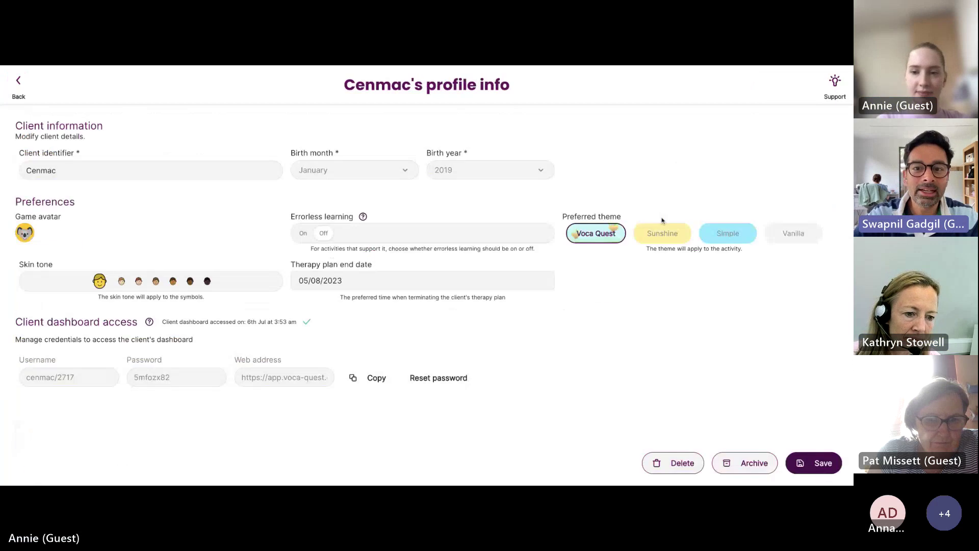
{"action": "left_click", "coordinate": [724, 234]}
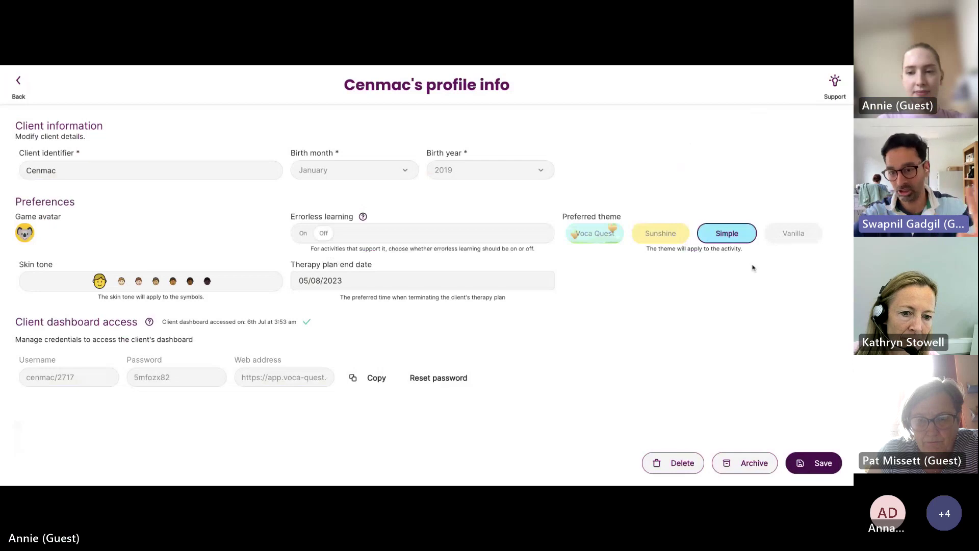
{"action": "left_click", "coordinate": [804, 465]}
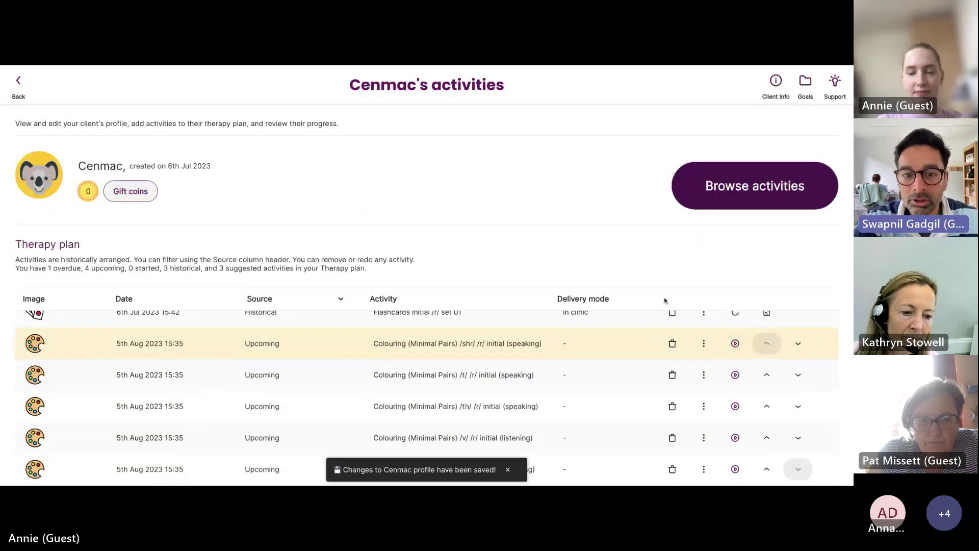
Step: Start the Colouring (Minimal Pairs) /shr/ /r/ initial (speaking) activity from Cenmac's therapy plan with its current settings
{"action": "left_click", "coordinate": [734, 343]}
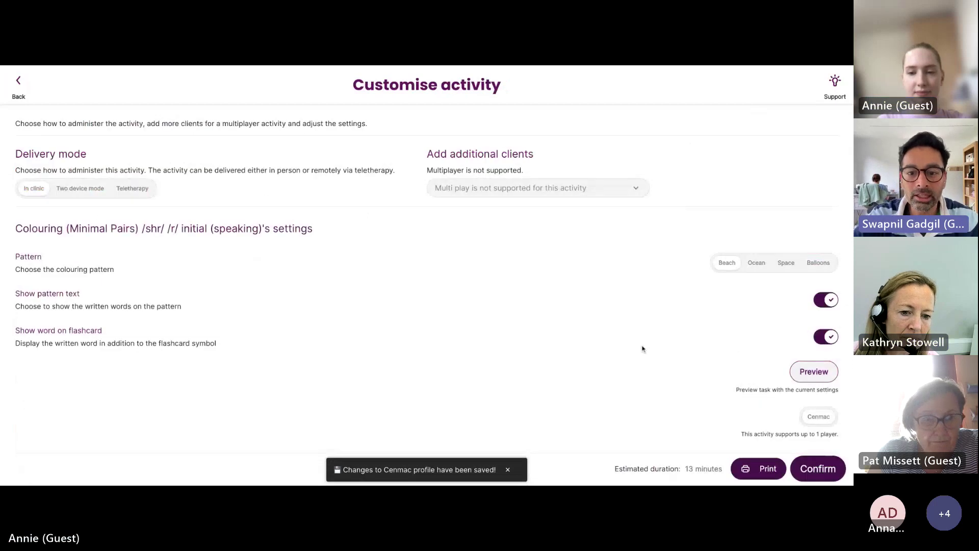
{"action": "left_click", "coordinate": [795, 477]}
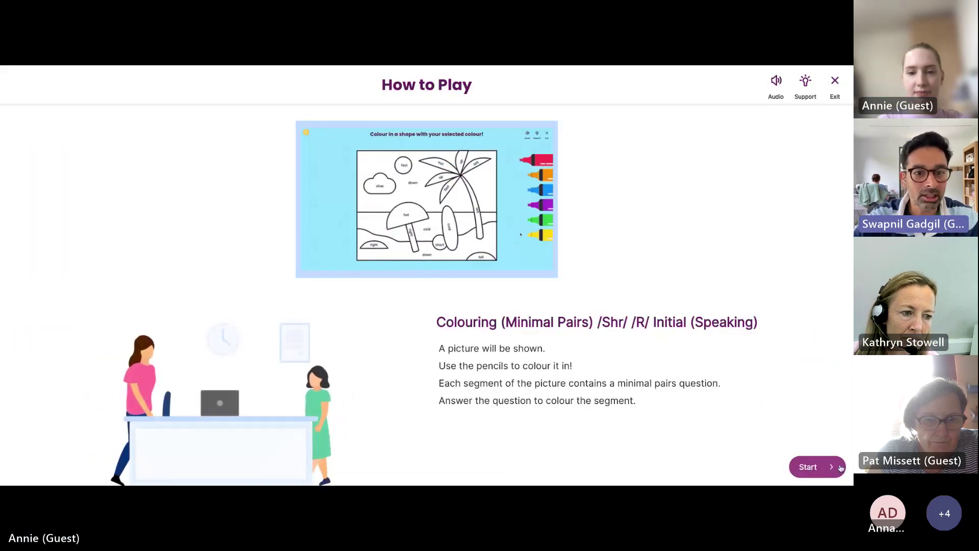
{"action": "left_click", "coordinate": [831, 467]}
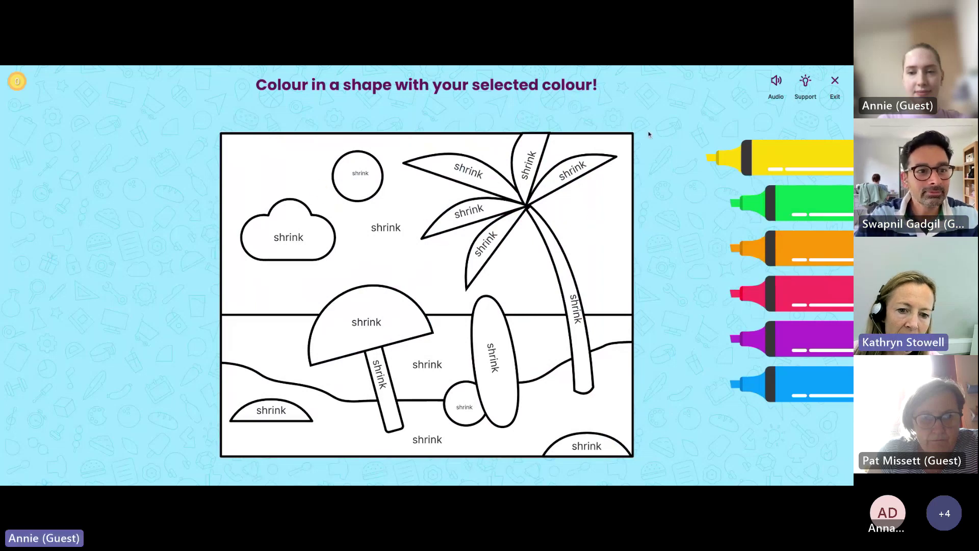
Step: Finish the colouring activity without colouring anything and exit to Cenmac's activities
{"action": "left_click", "coordinate": [836, 86]}
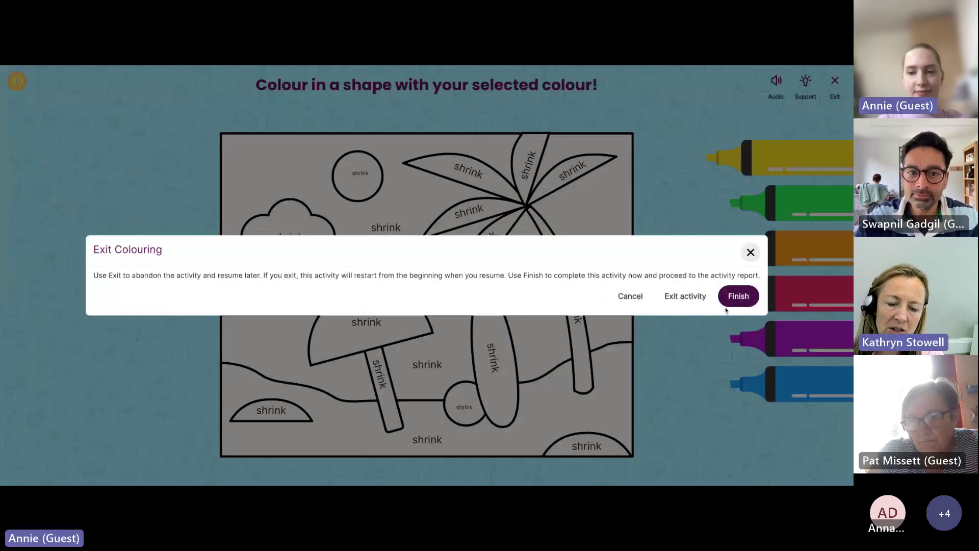
{"action": "left_click", "coordinate": [737, 296]}
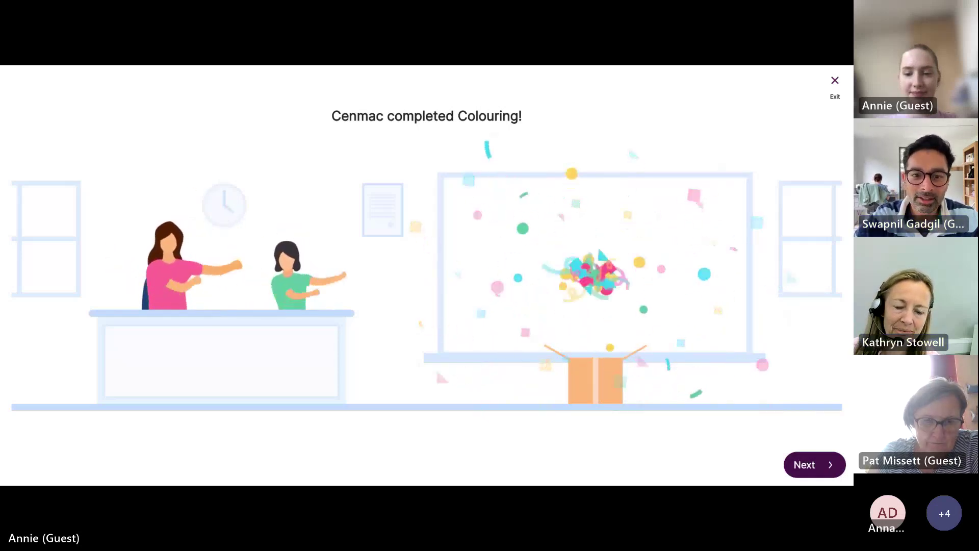
{"action": "left_click", "coordinate": [838, 82]}
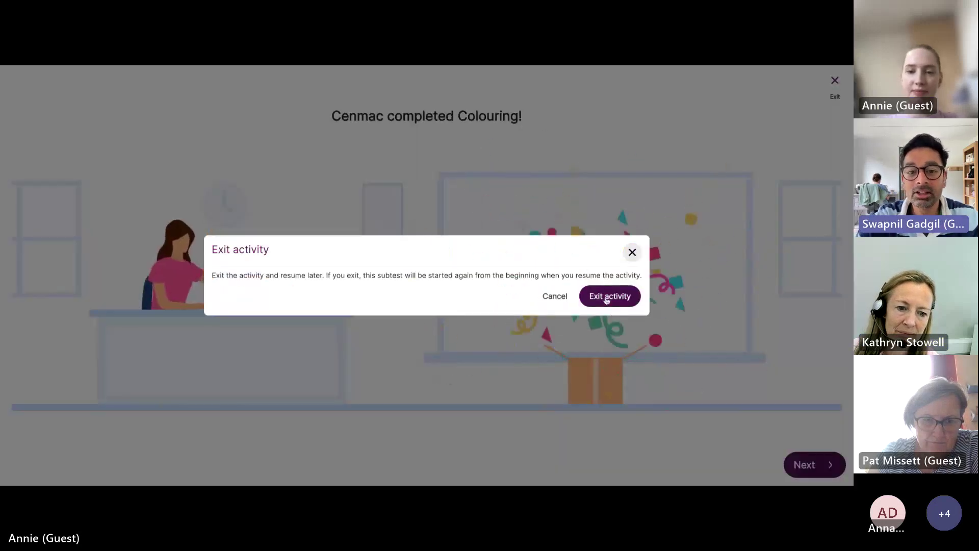
{"action": "left_click", "coordinate": [610, 296]}
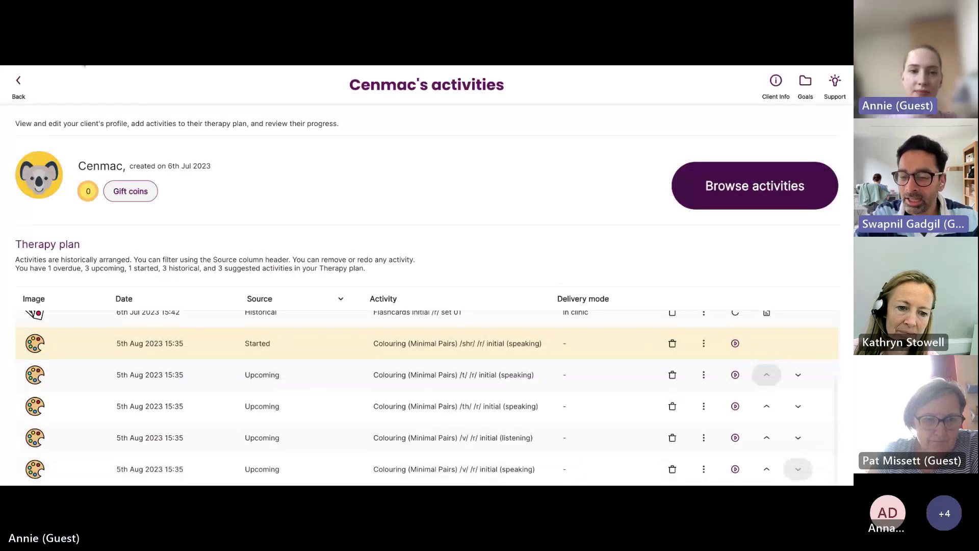